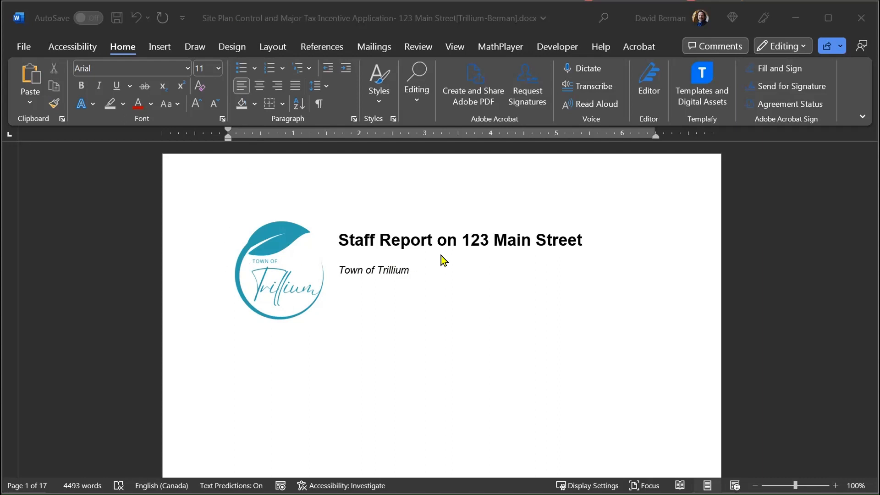
Look through the pages of the staff report, examining its headings, paragraphs and bulleted lists.
click(797, 228)
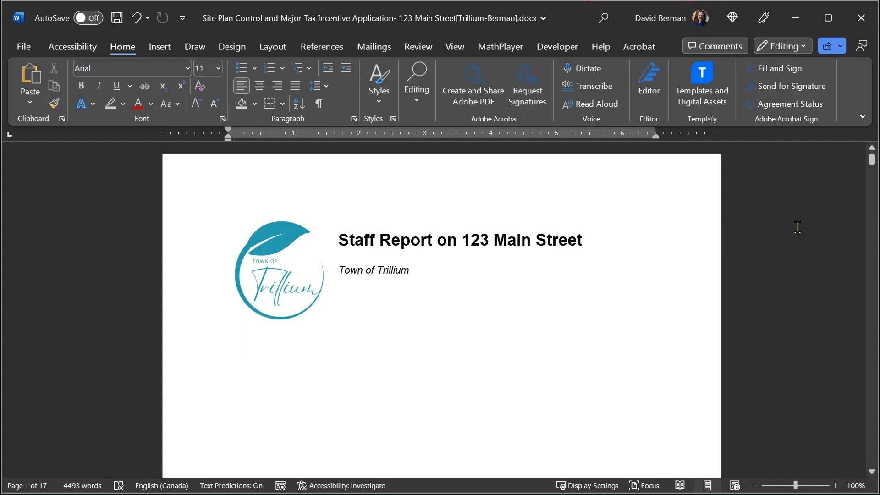
scroll(798, 227, down, 20)
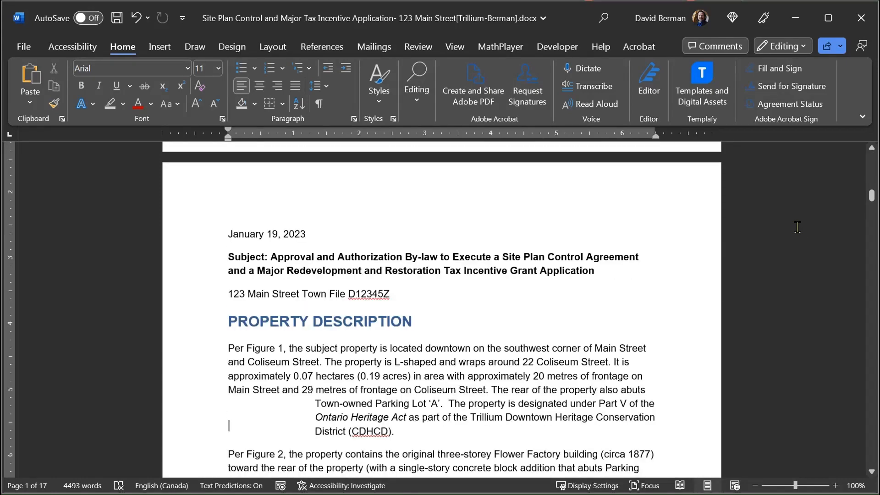
key(Page_Down)
key(Page_Down)
key(Page_Down)
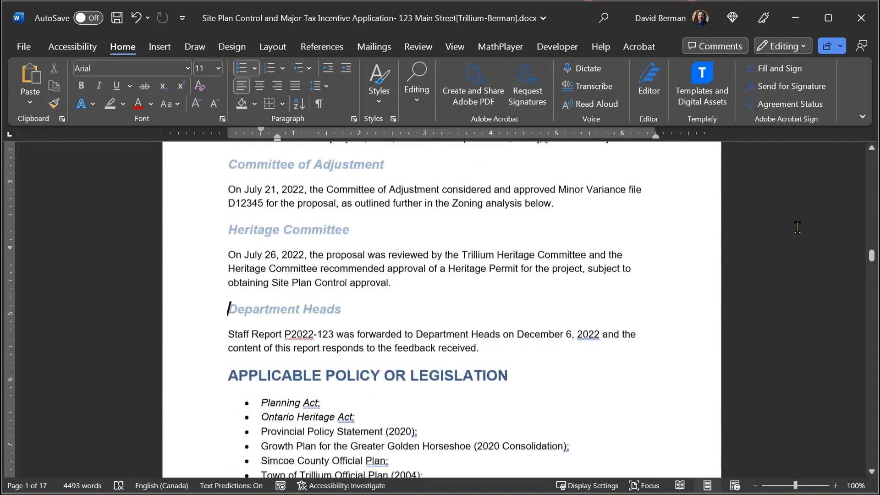
key(Page_Up)
key(Page_Up)
key(Page_Up)
key(Page_Down)
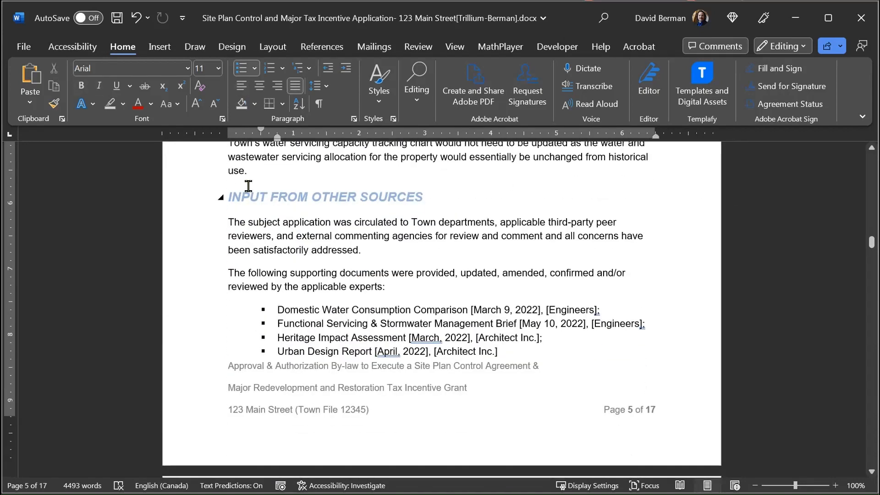
Run the accessibility checker on the staff report.
click(254, 196)
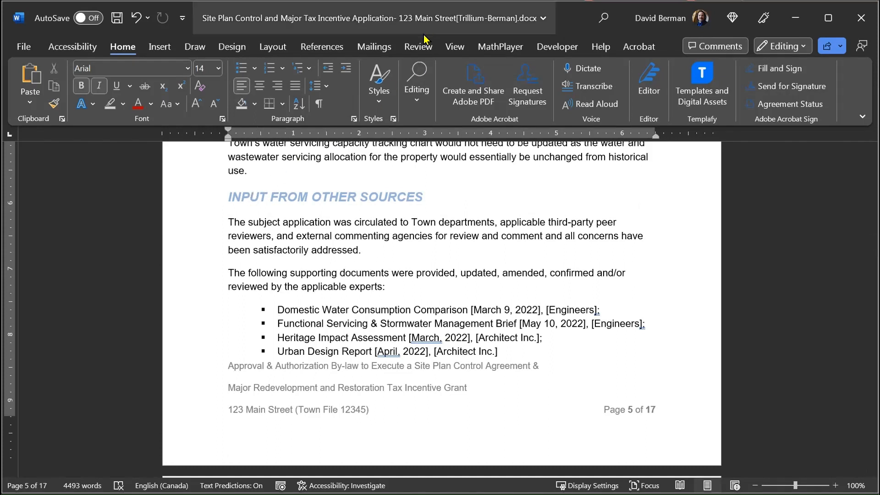
click(416, 47)
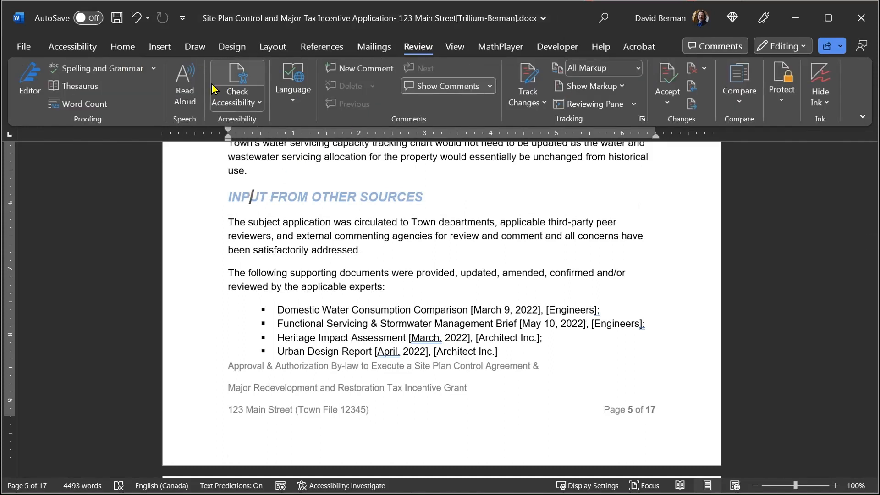
click(228, 96)
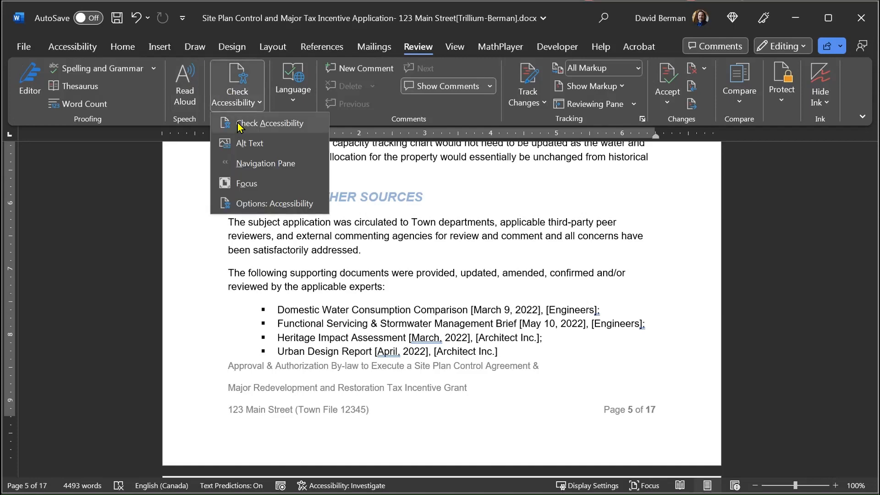
click(238, 123)
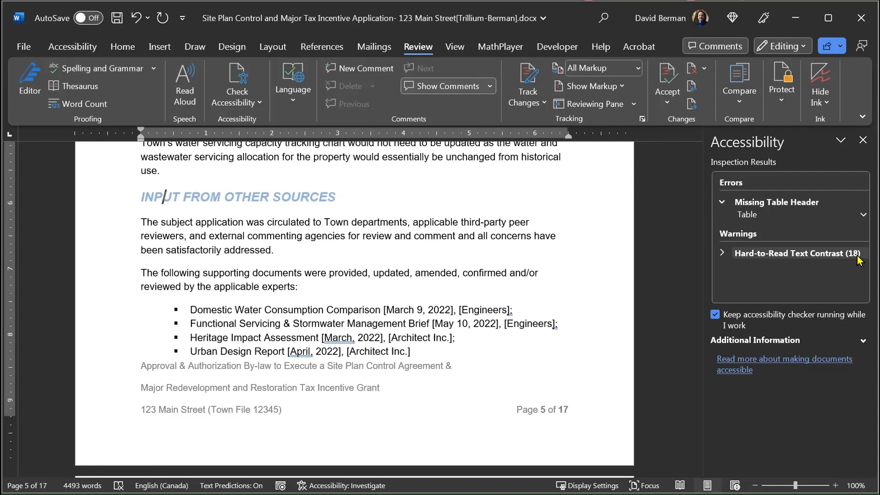
Expand the Hard-to-Read Text Contrast warnings and examine the flagged heading "Major Redevelopment and Restoration Tax Incentive Grant" in the document.
click(722, 254)
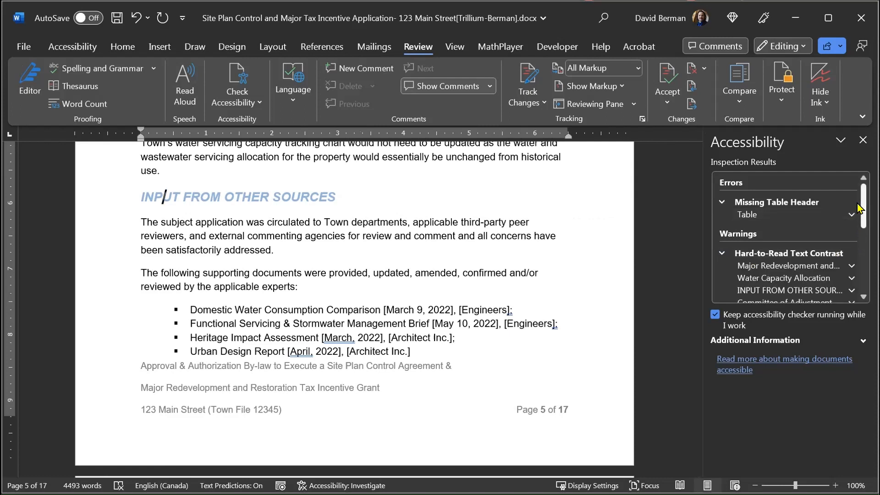
mouse_move(858, 204)
mouse_down()
mouse_move(858, 236)
mouse_move(864, 201)
mouse_up()
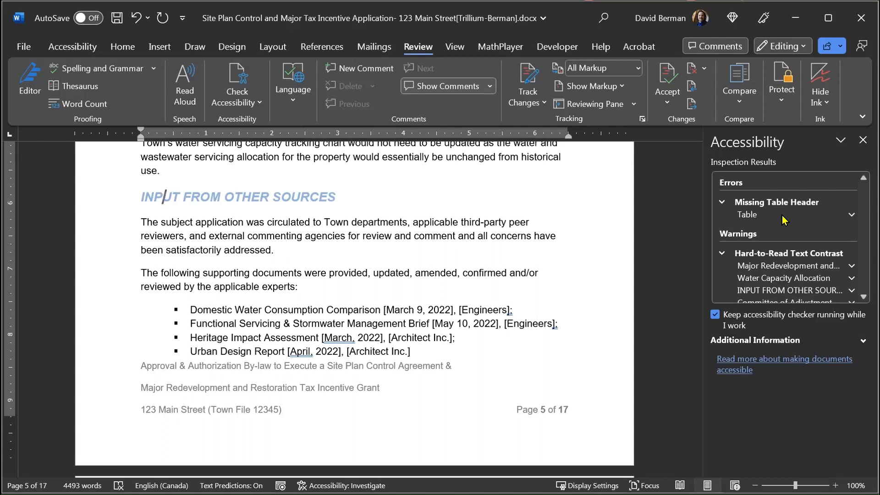
click(774, 271)
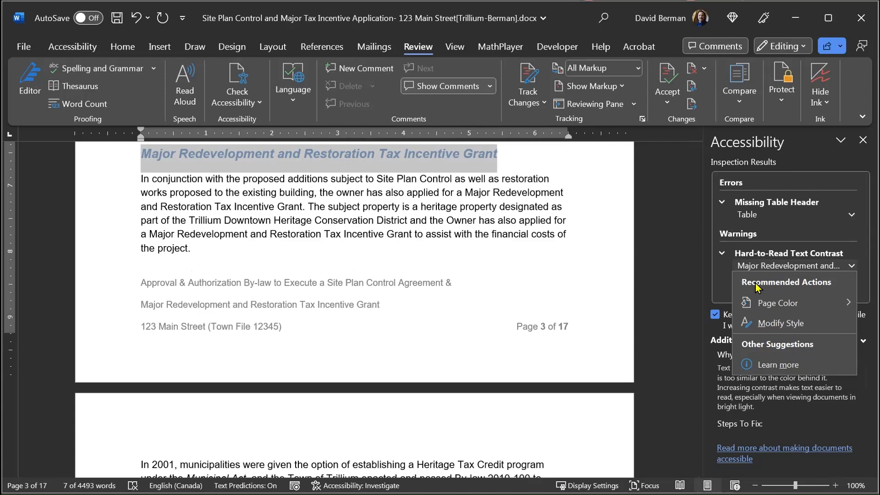
click(177, 162)
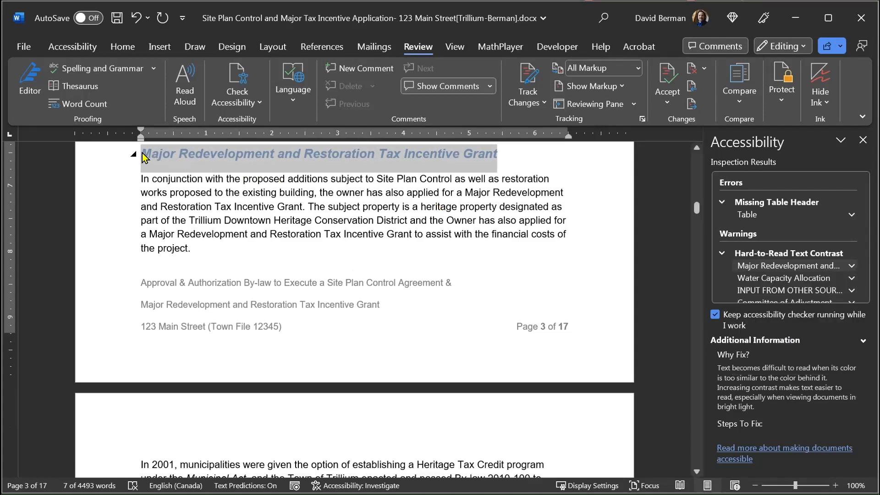
click(143, 156)
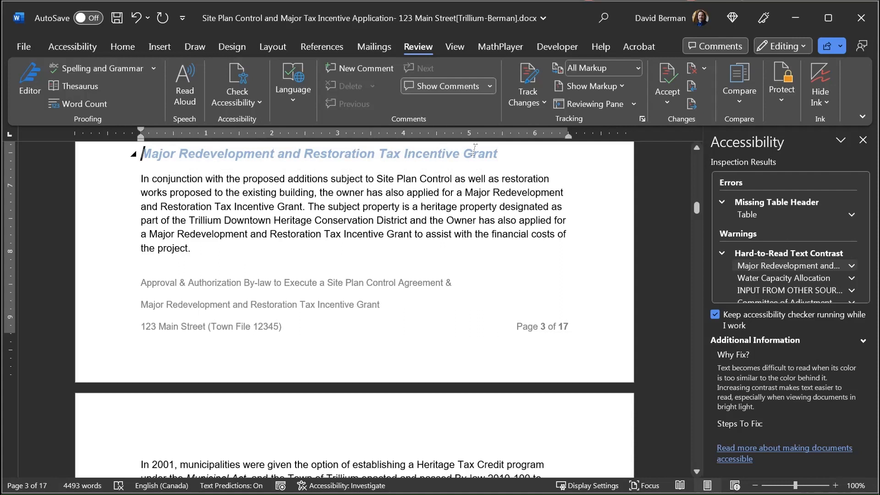
click(332, 159)
click(697, 149)
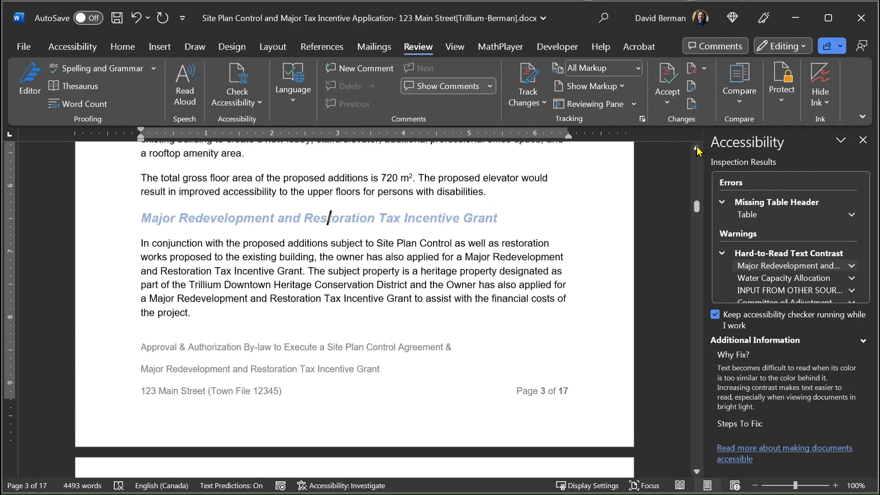
click(697, 150)
click(697, 149)
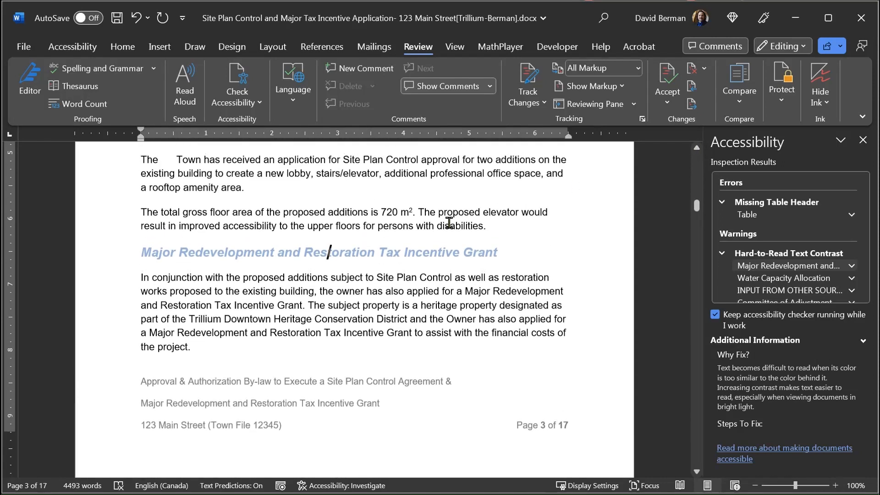
Set the font color of the whole heading "Major Redevelopment and Restoration Tax Incentive Grant" to Automatic (black).
click(246, 253)
click(266, 252)
click(296, 251)
key(Home)
key(ctrl+shift+Right)
key(ctrl+shift+Right)
key(ctrl+shift+Right)
key(ctrl+shift+Right)
key(ctrl+shift+Right)
key(ctrl+shift+Right)
key(ctrl+shift+Right)
key(ctrl+shift+Right)
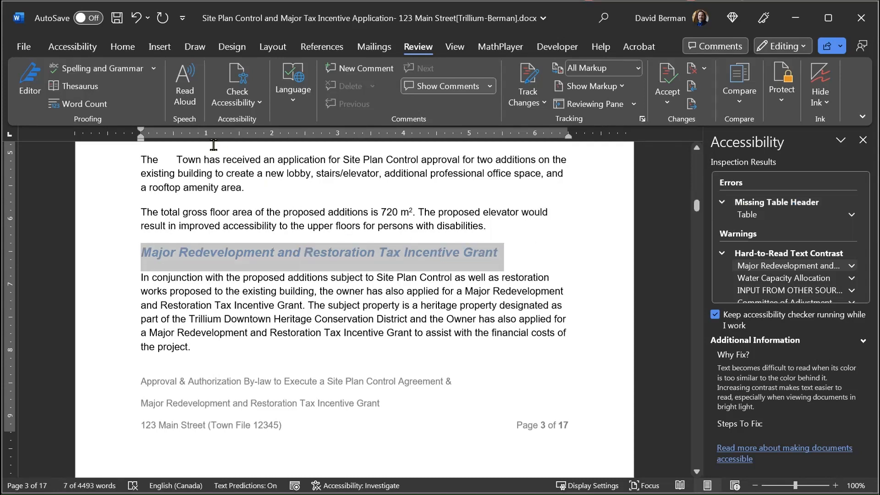
click(123, 48)
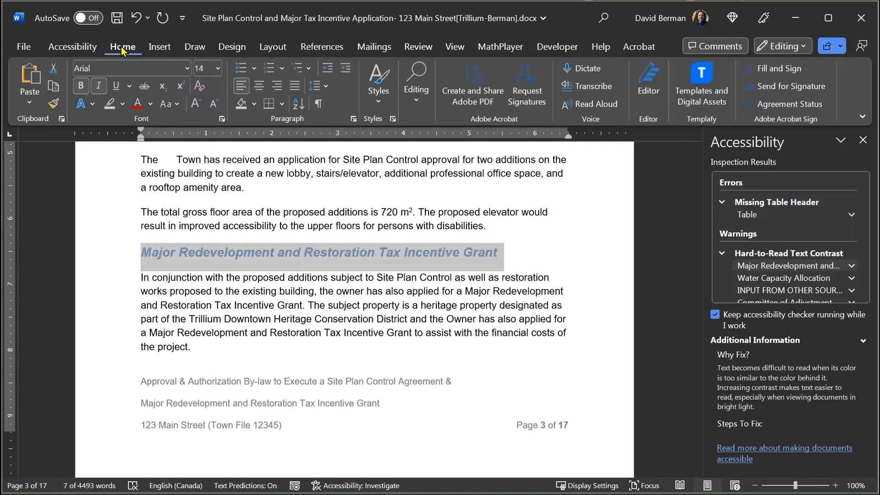
click(151, 105)
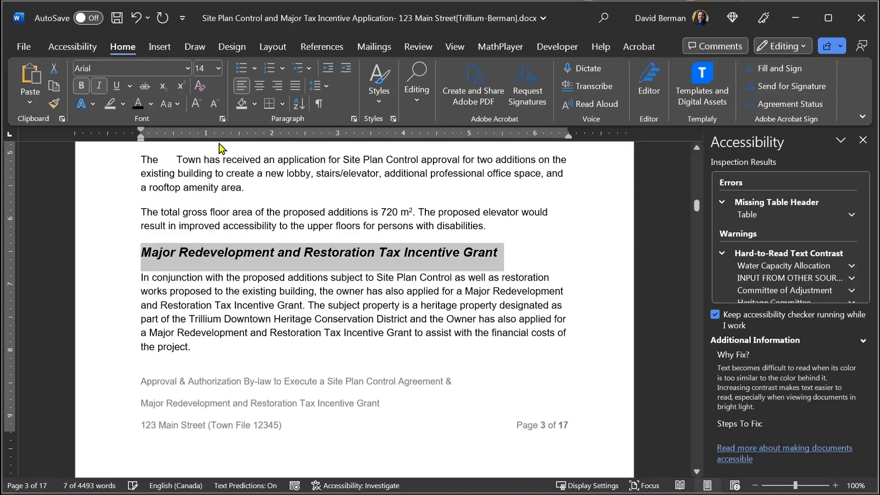
click(148, 124)
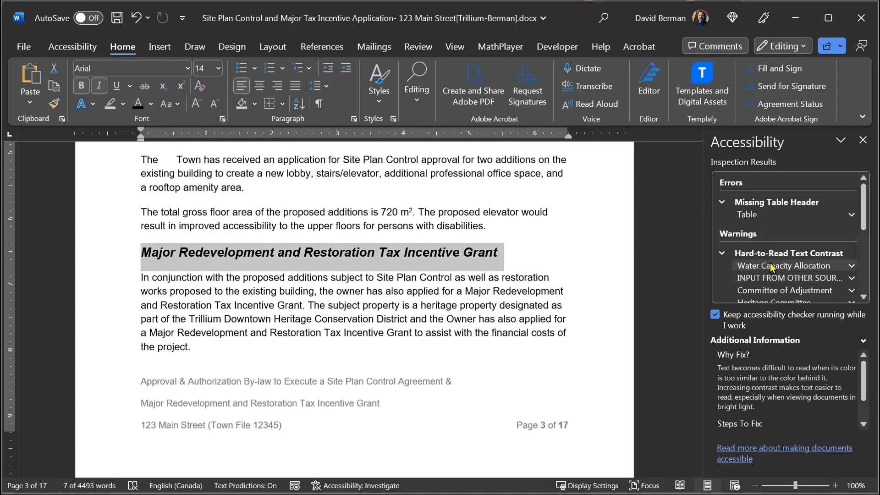
Collapse the Hard-to-Read Text Contrast warnings to check how many remain, and expand the list again.
click(722, 255)
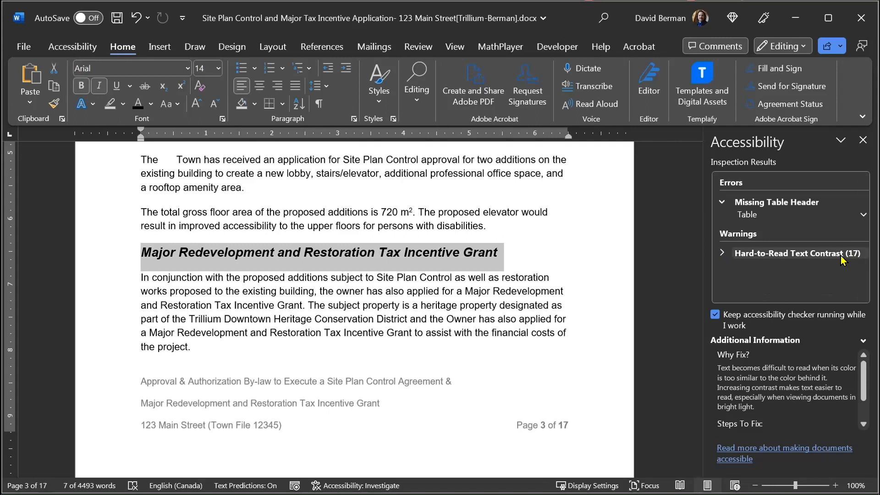
click(721, 252)
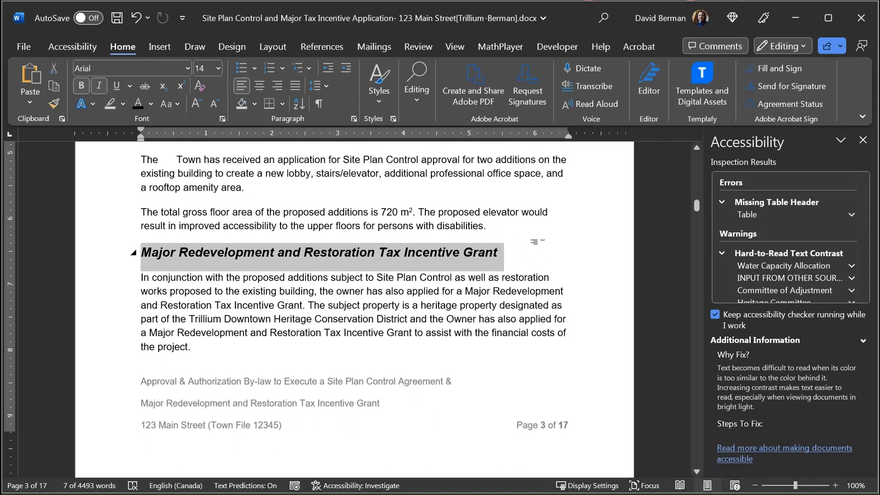
Deselect the "Major Redevelopment and Restoration Tax Incentive Grant" heading and undo its font color change.
click(534, 241)
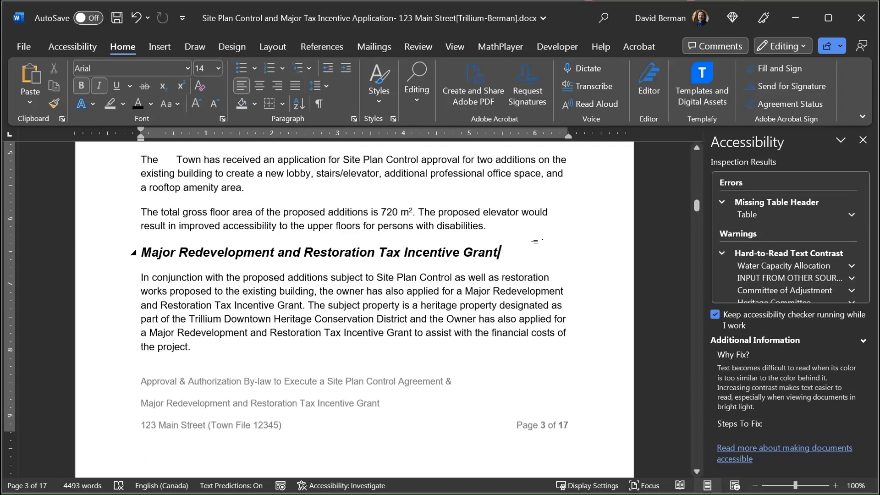
key(ctrl+z)
click(504, 250)
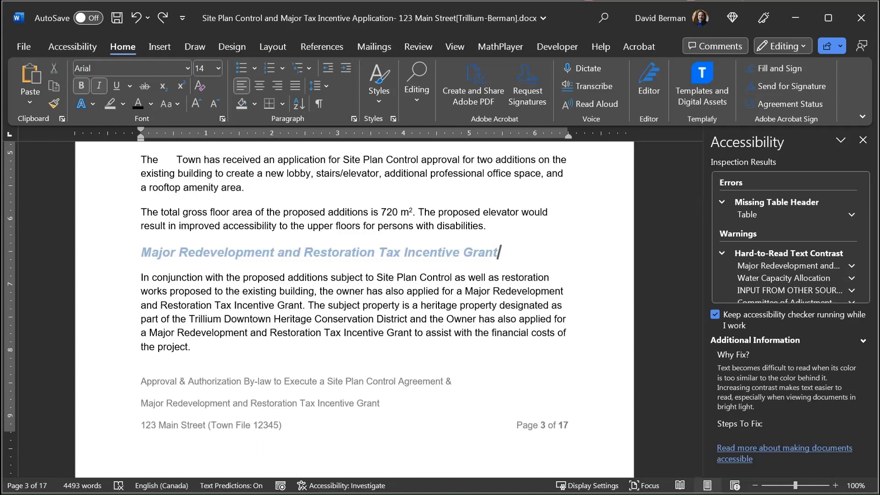
Switch to Colour Contrast Analyser and place its window so that the document's blue heading stays in view.
key(alt+Tab)
drag(0, 18, 559, 154)
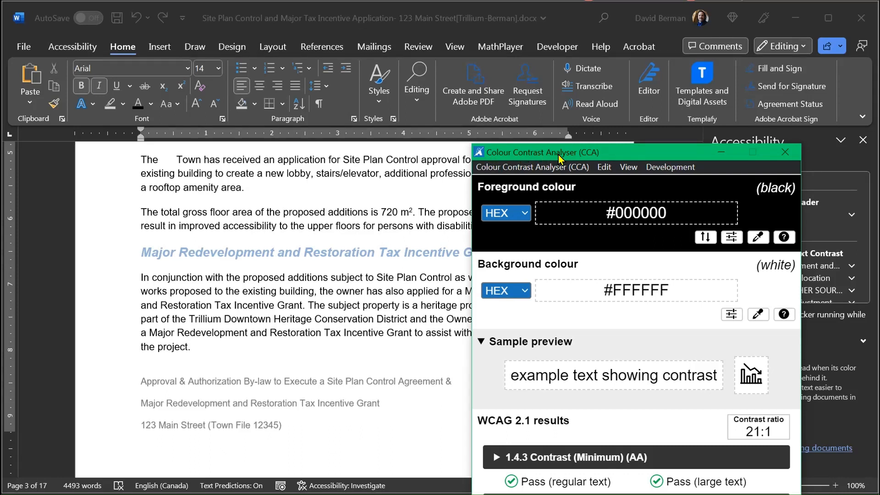
drag(555, 155, 567, 28)
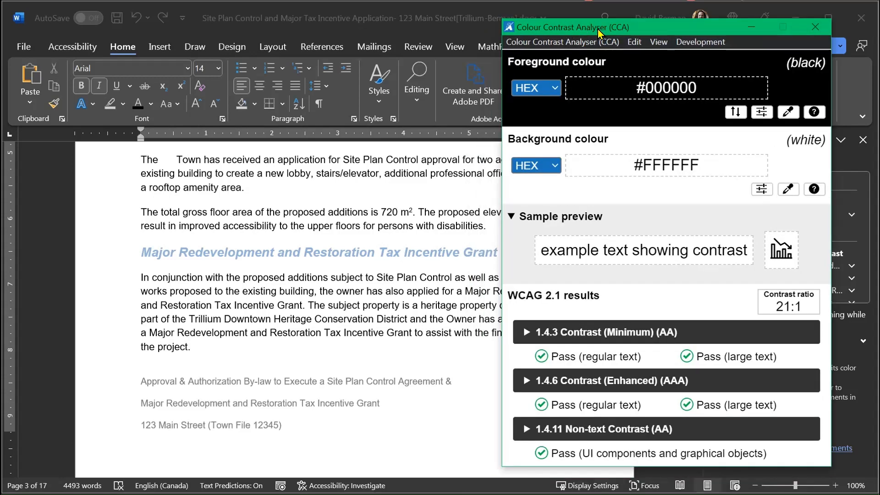
drag(597, 29, 585, 24)
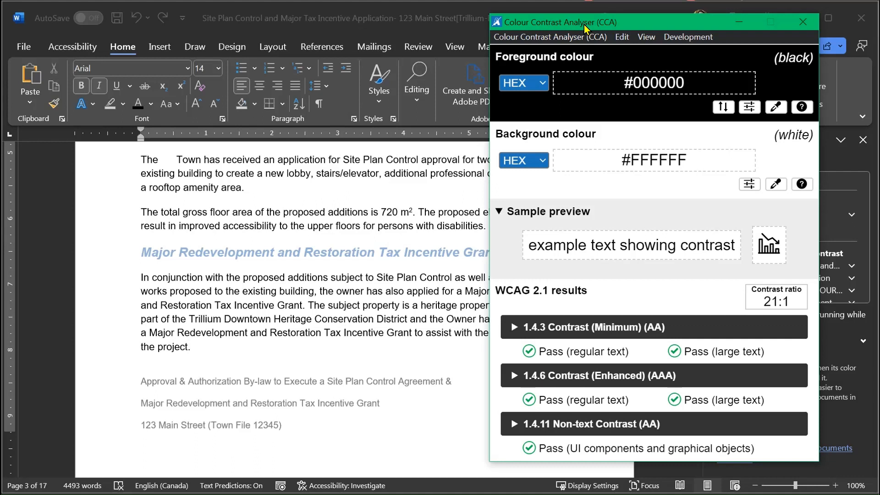
mouse_move(586, 24)
mouse_down()
mouse_move(618, 26)
mouse_move(593, 26)
mouse_up()
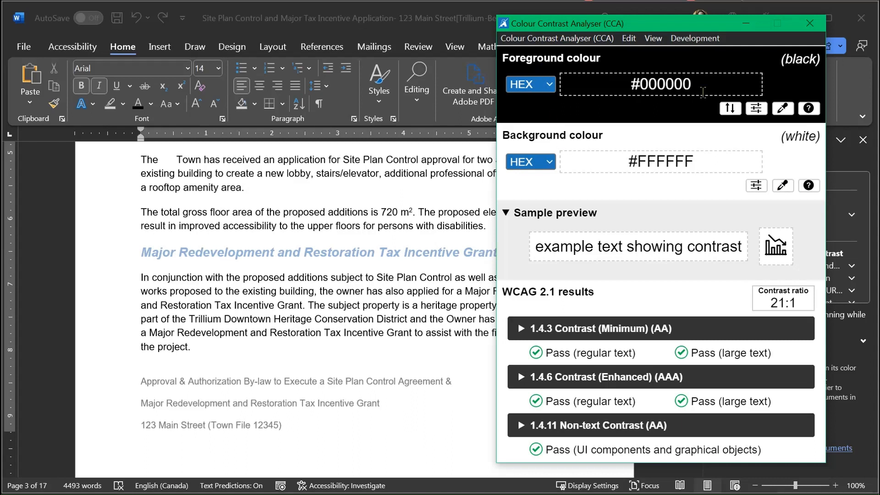
Measure the heading's contrast by sampling its light blue text as the foreground colour and the white page as the background colour.
click(783, 109)
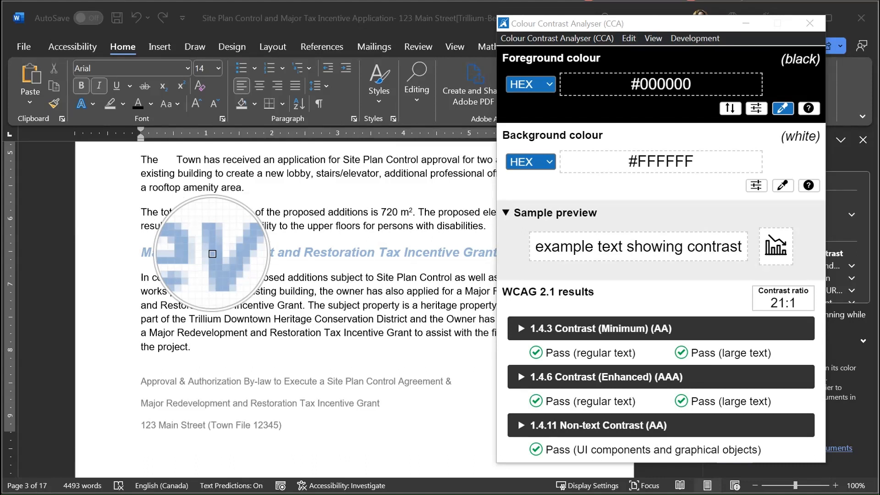
click(212, 254)
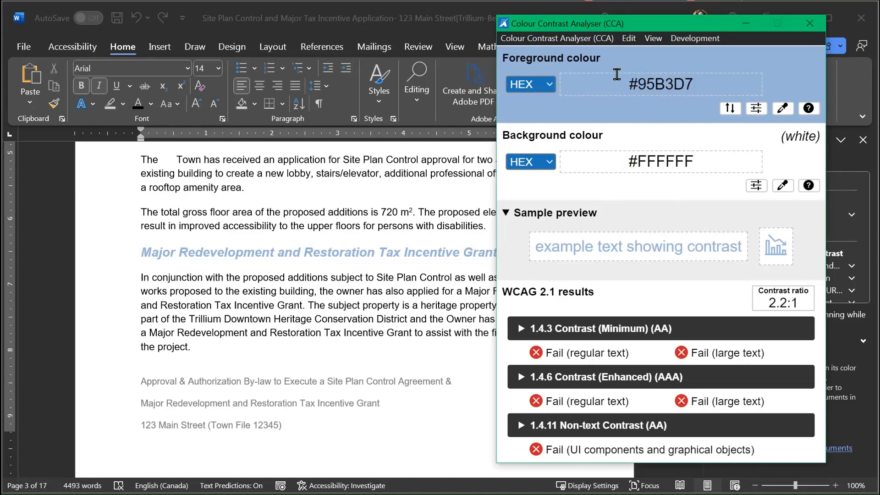
click(704, 84)
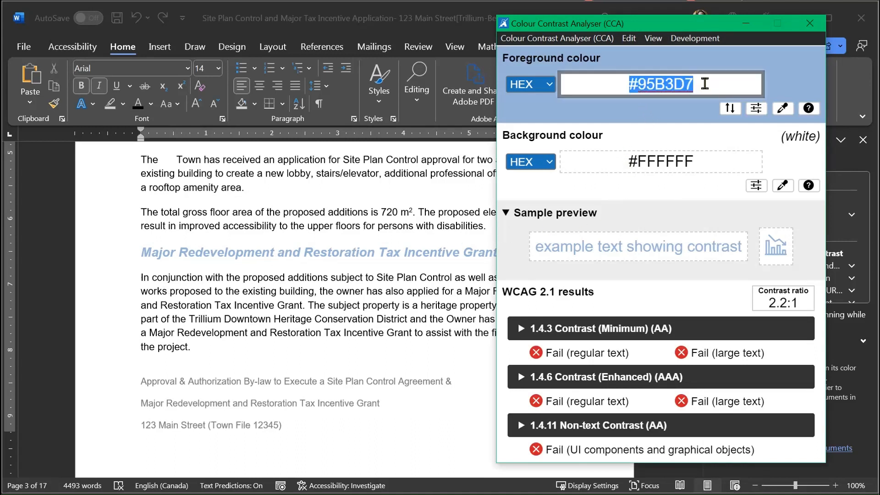
click(704, 84)
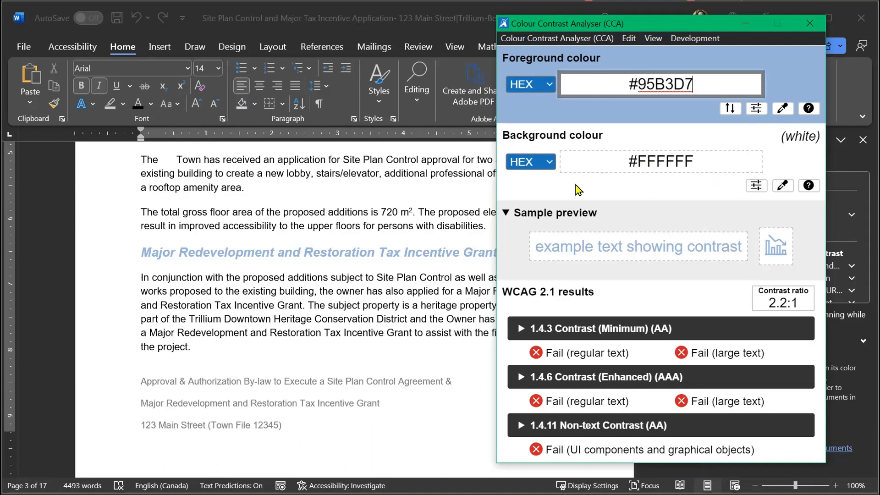
click(783, 186)
click(107, 260)
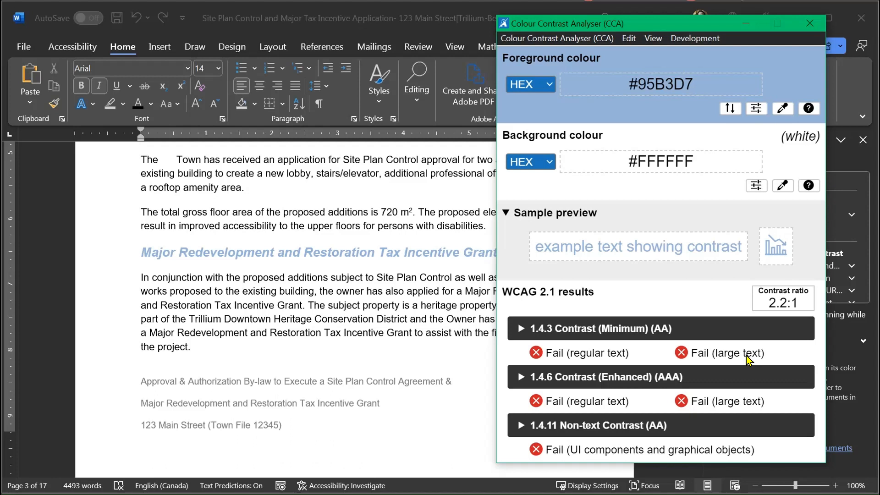
Switch back to Word and recolor the "Major Redevelopment and Restoration Tax Incentive Grant" heading to the second-darkest shade of the theme blue.
click(332, 256)
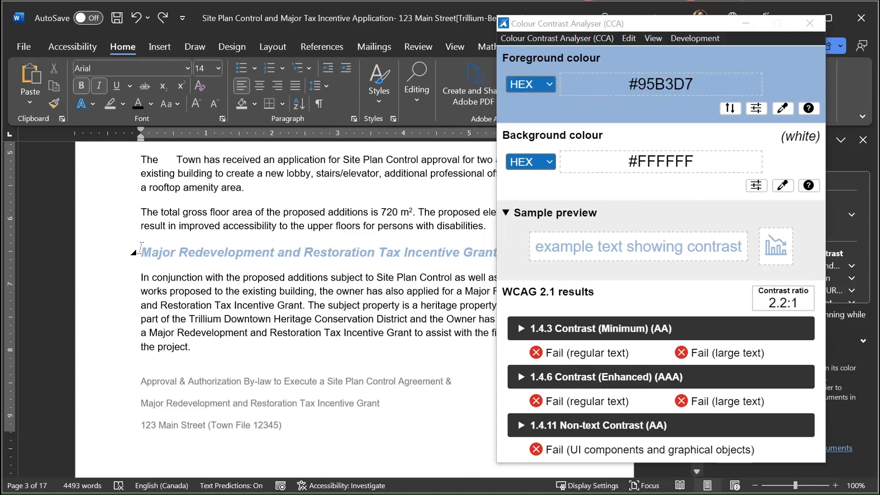
drag(141, 247, 494, 248)
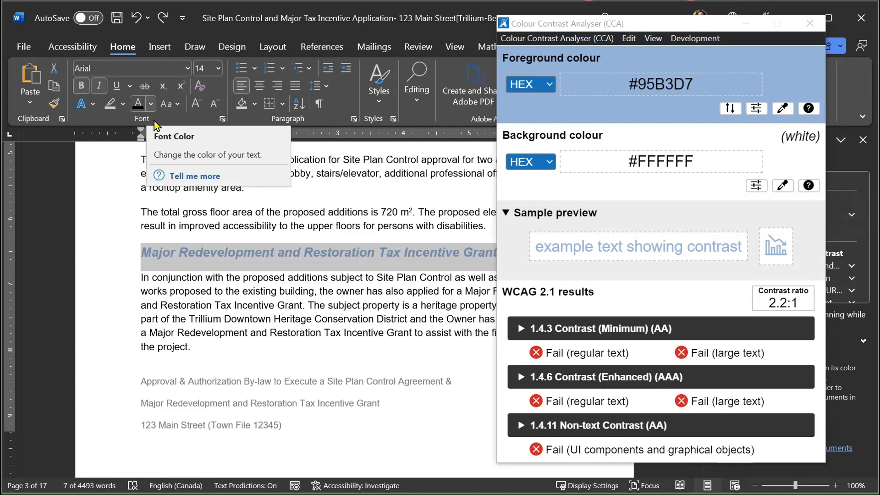
click(151, 105)
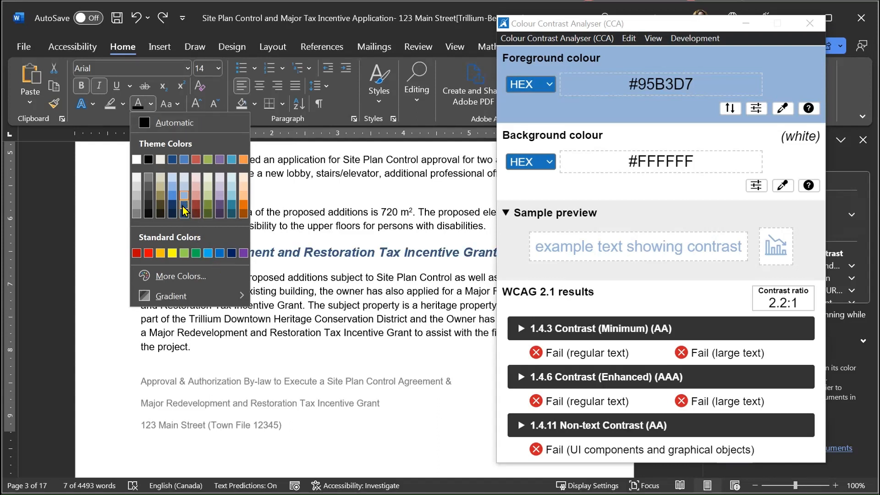
click(182, 209)
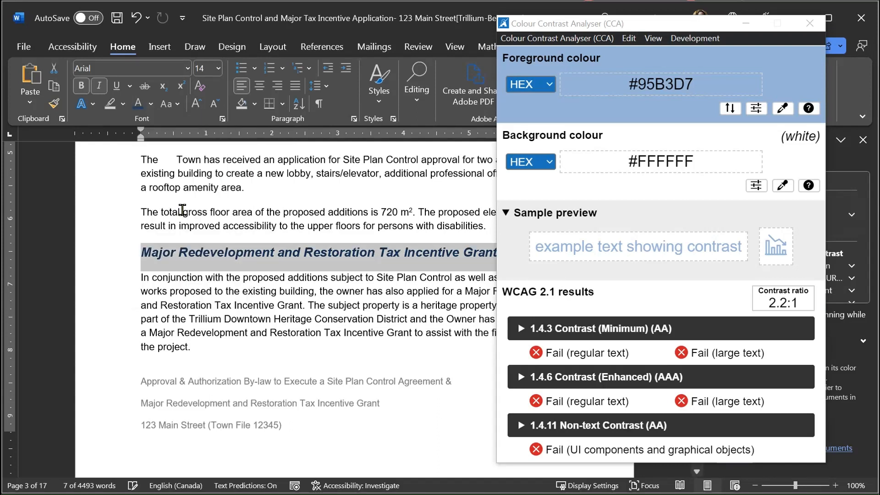
click(151, 104)
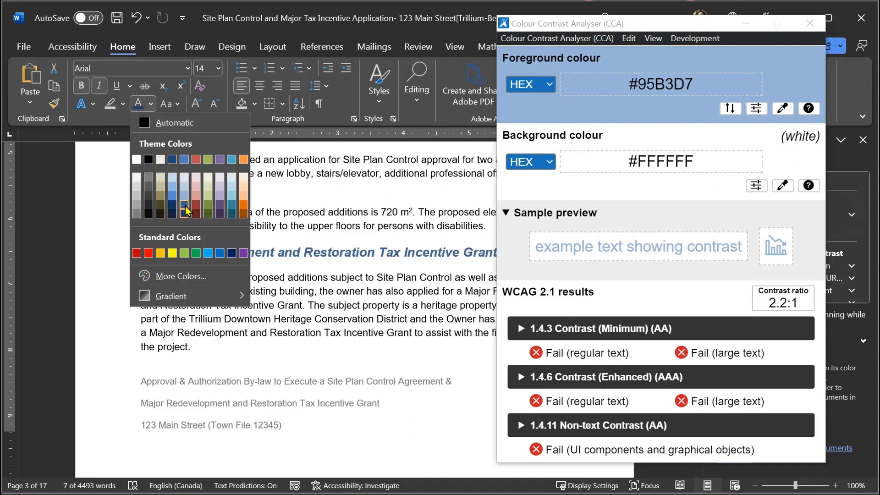
click(184, 207)
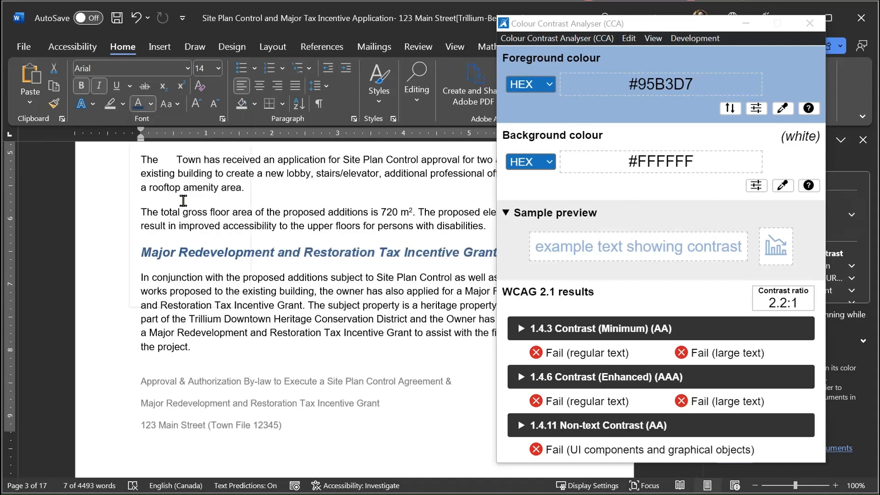
click(229, 227)
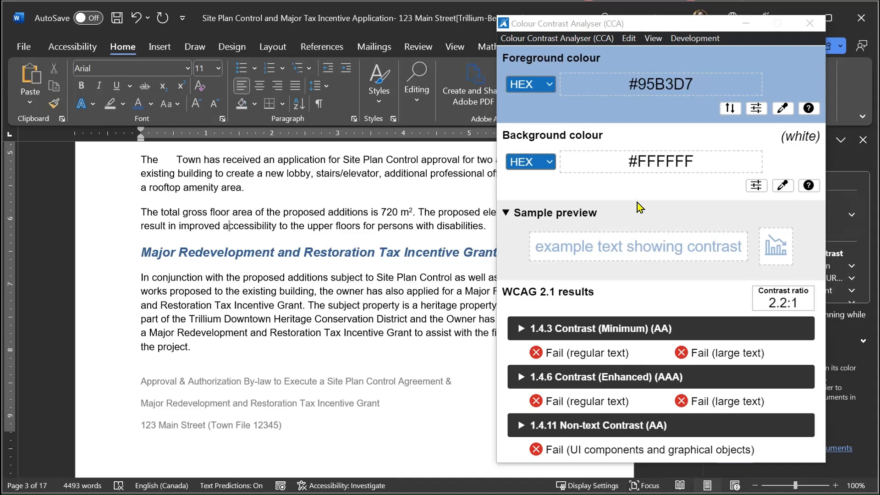
Measure the recolored heading's contrast by sampling its text as the foreground colour in Colour Contrast Analyser, and close the analyser.
click(782, 107)
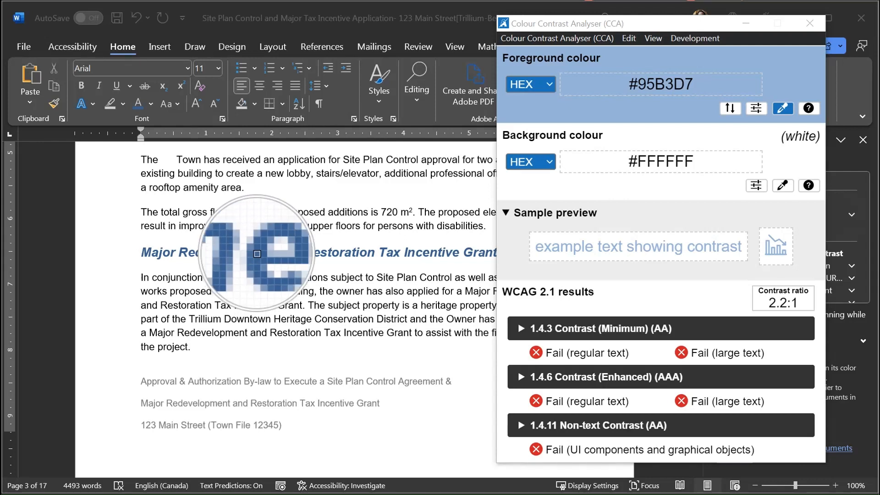
click(257, 258)
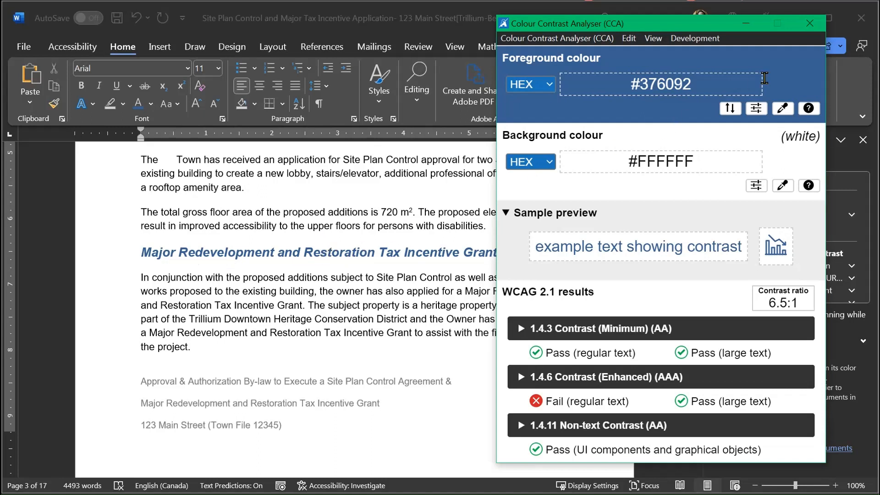
click(809, 23)
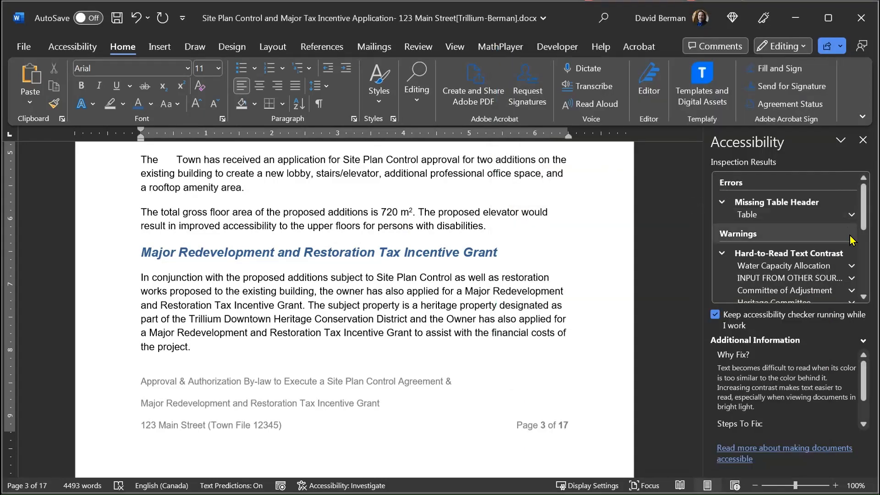
Collapse the Hard-to-Read Text Contrast warnings and look through the pages after the recolored heading for other light blue headings.
click(723, 253)
click(448, 253)
key(Down)
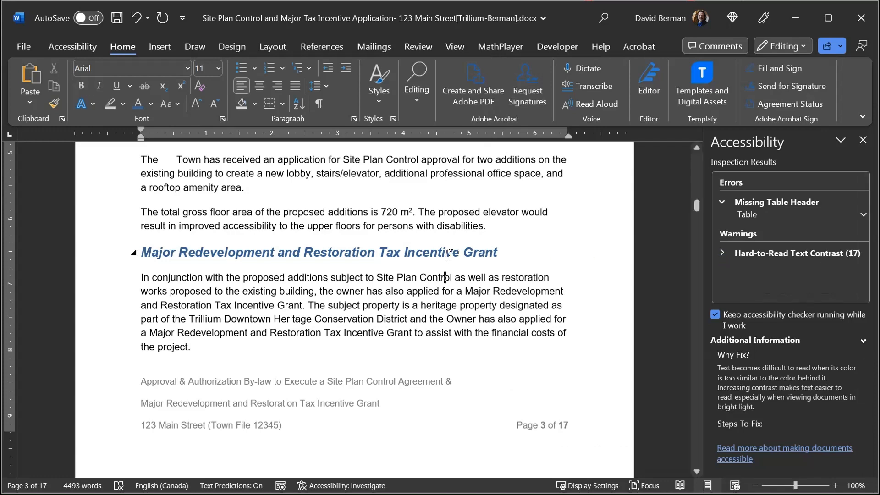
key(Down)
key(Down)
key(Down)
key(Down)
key(Down)
key(Down)
key(Down)
key(Down)
key(Down)
key(Down)
key(Down)
key(Down)
key(Down)
key(Down)
key(Down)
key(Down)
key(Down)
key(Down)
key(Down)
key(Down)
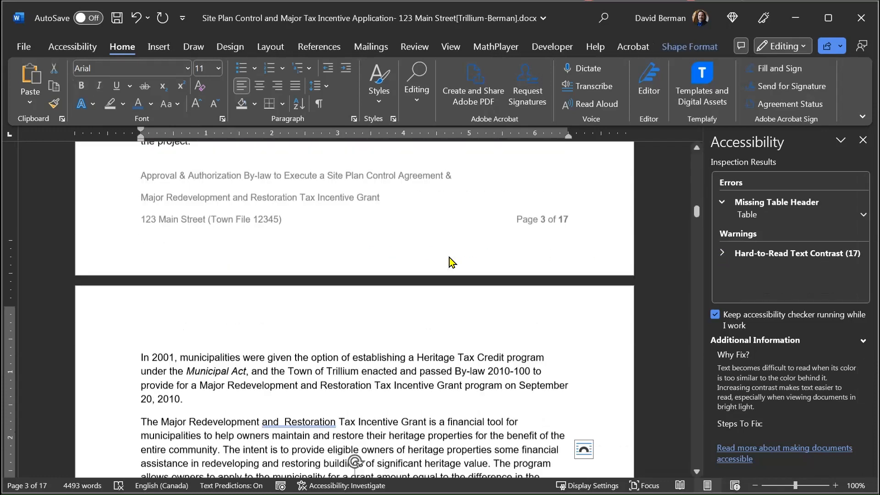
key(Down)
key(Down)
key(Down)
key(Down)
key(Down)
key(Down)
key(Down)
key(Down)
key(Down)
key(Down)
key(Down)
key(Down)
key(Down)
key(Down)
key(Down)
key(Down)
key(Down)
key(Down)
key(Down)
key(Down)
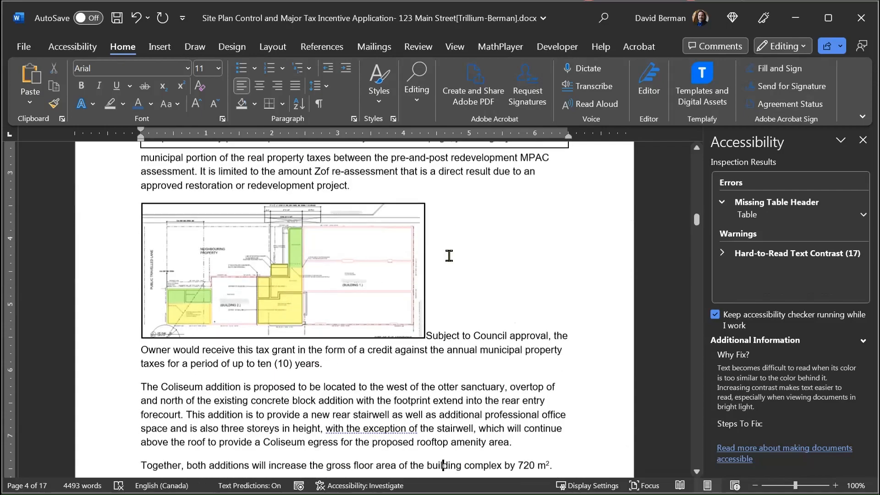
key(Down)
key(Down)
key(Down)
key(Down)
key(Down)
key(Down)
key(Down)
key(Down)
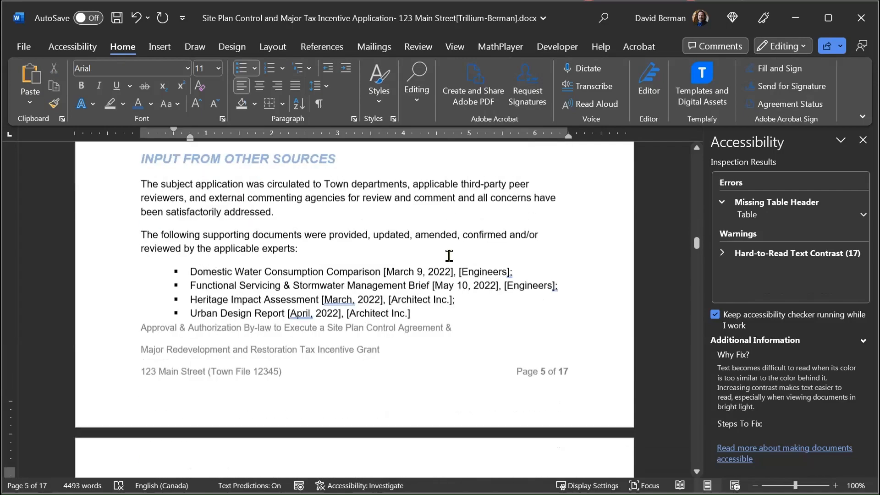
Return to the "Major Redevelopment and Restoration Tax Incentive Grant" heading on page 3 and place the cursor in it.
key(Page_Up)
key(Page_Up)
key(Page_Up)
key(Page_Up)
key(Page_Up)
key(Page_Up)
key(Page_Up)
key(Page_Up)
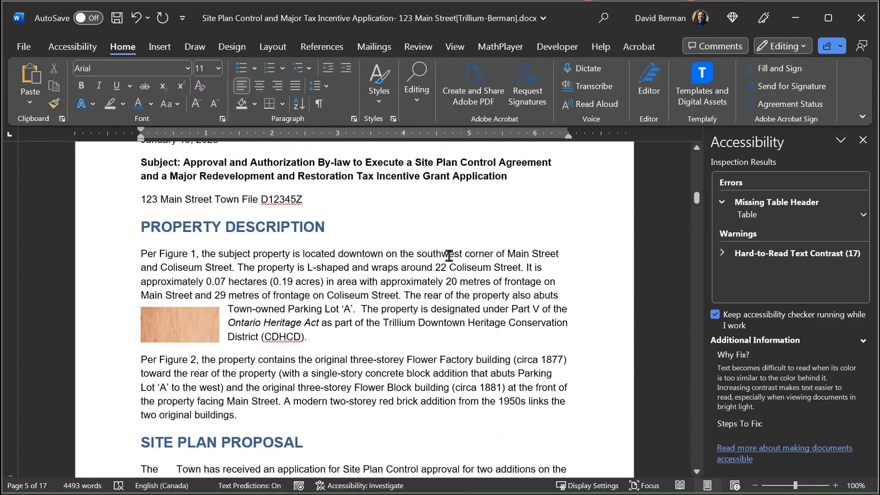
key(Page_Down)
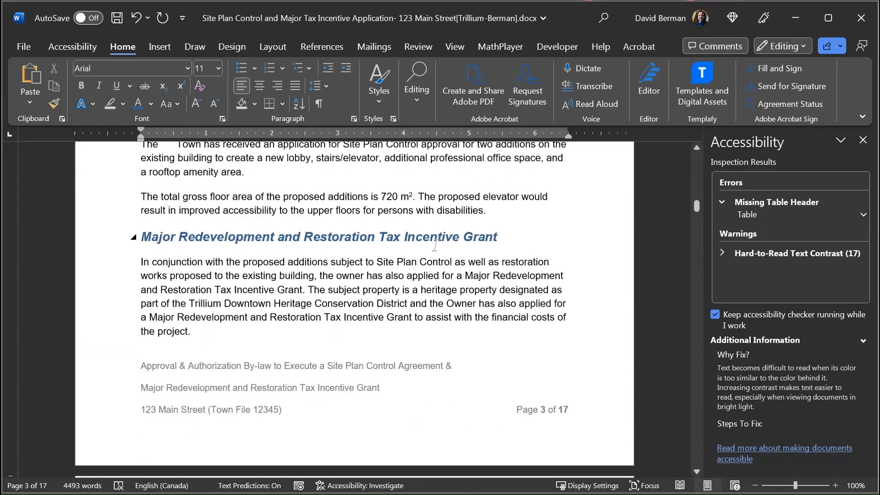
click(419, 236)
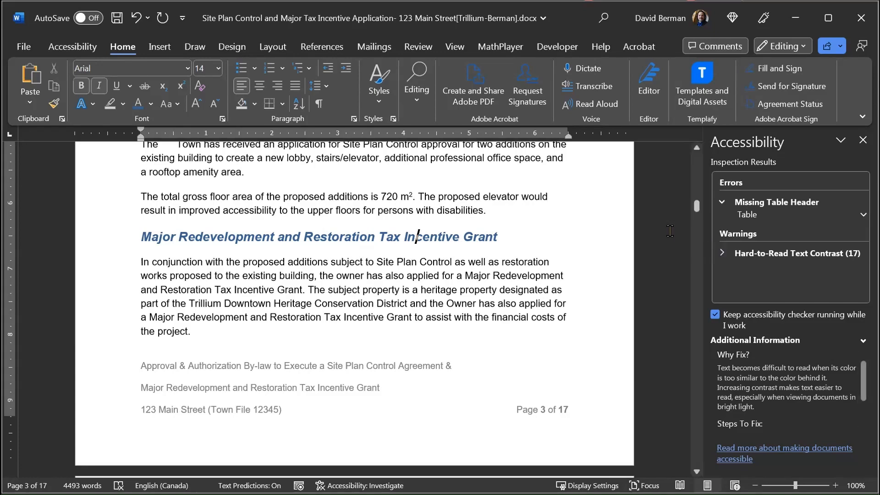
Place the cursor in the "Committee of Adjustment" heading on page 6 and open its Heading 3 style for modification.
key(Page_Down)
key(Page_Down)
key(Page_Down)
key(Page_Down)
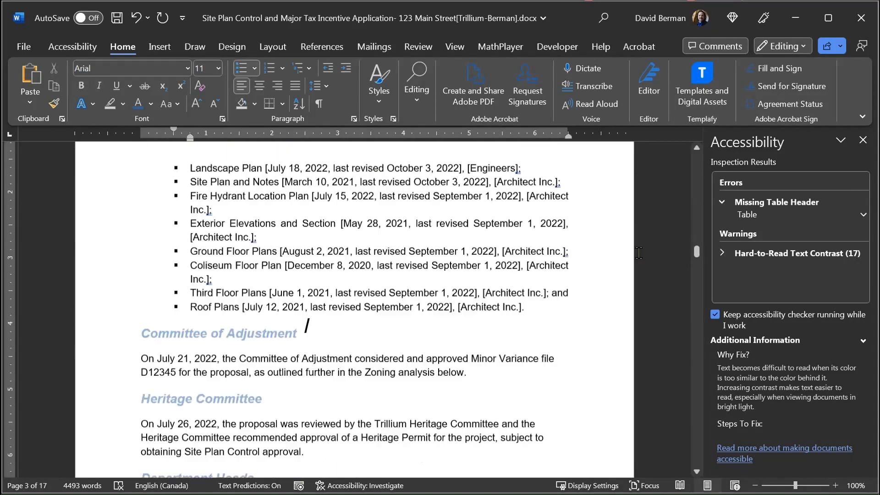
key(Page_Up)
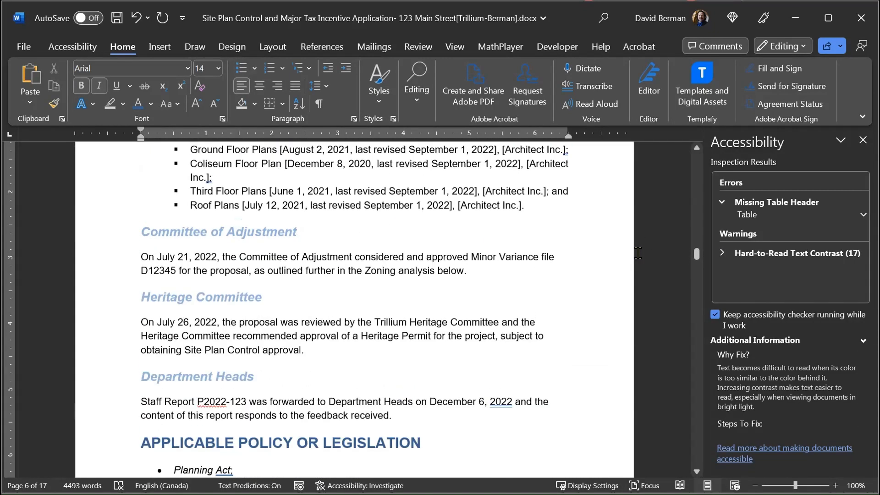
click(209, 232)
click(225, 231)
click(393, 119)
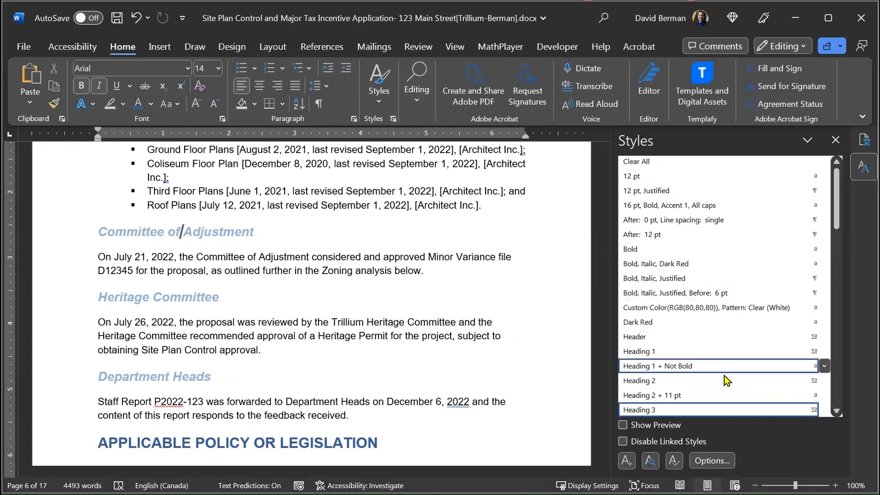
right_click(646, 413)
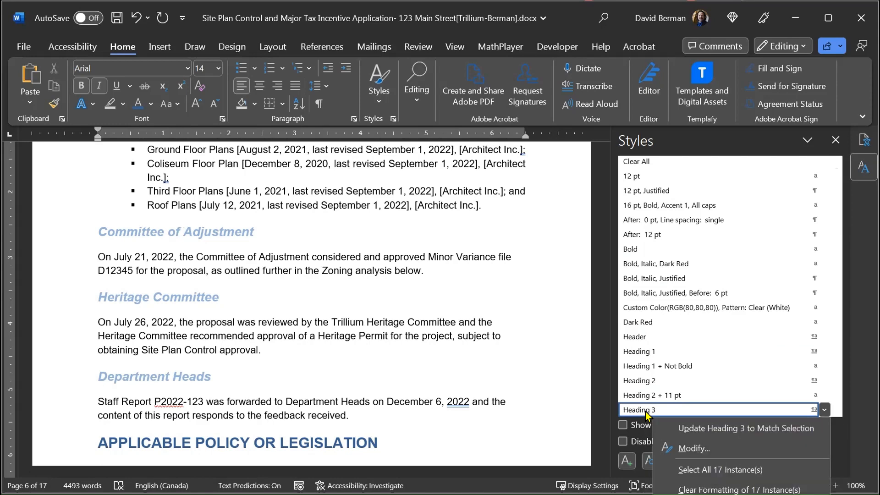
click(686, 450)
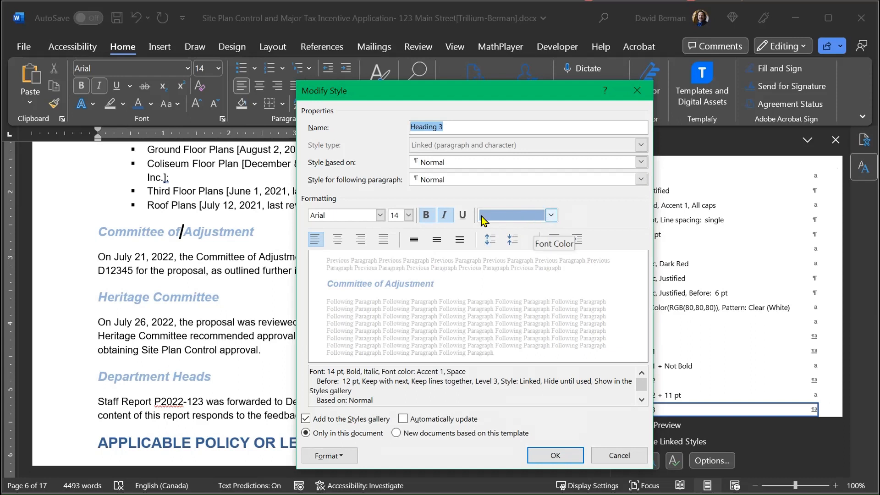
Set the Heading 3 style's font color to the second-darkest shade of the theme blue, apply the change and close the styles list.
click(341, 459)
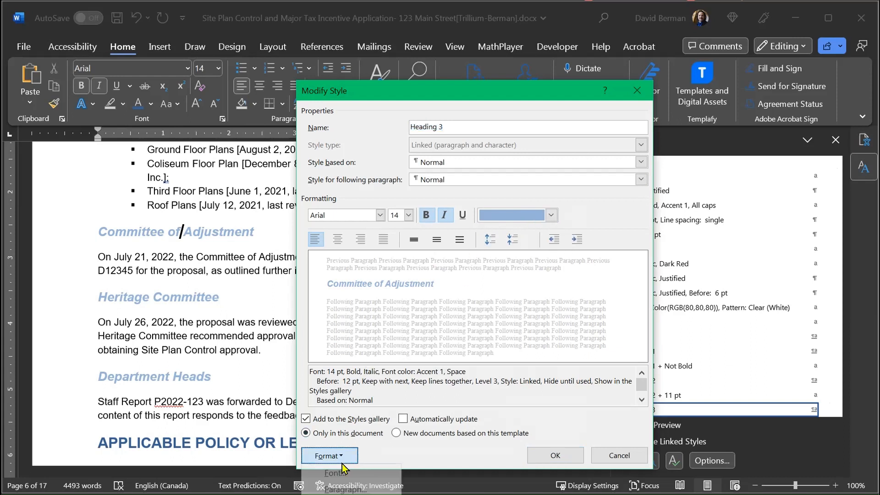
click(339, 473)
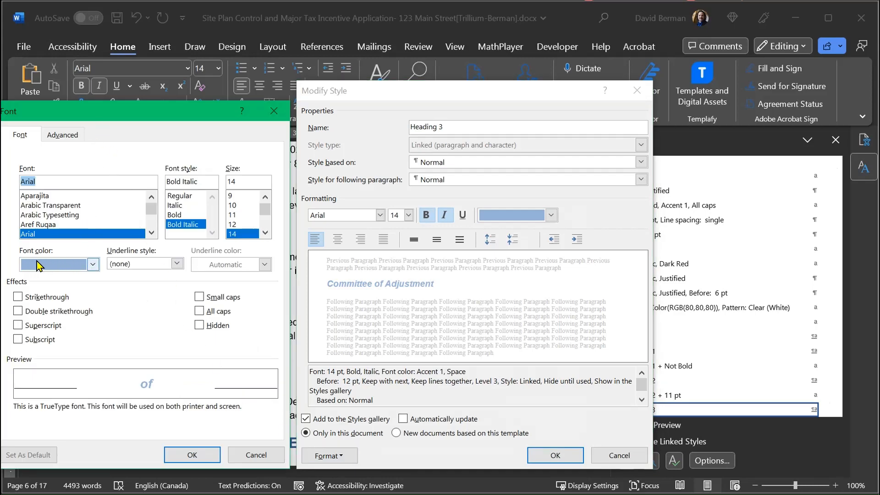
click(93, 265)
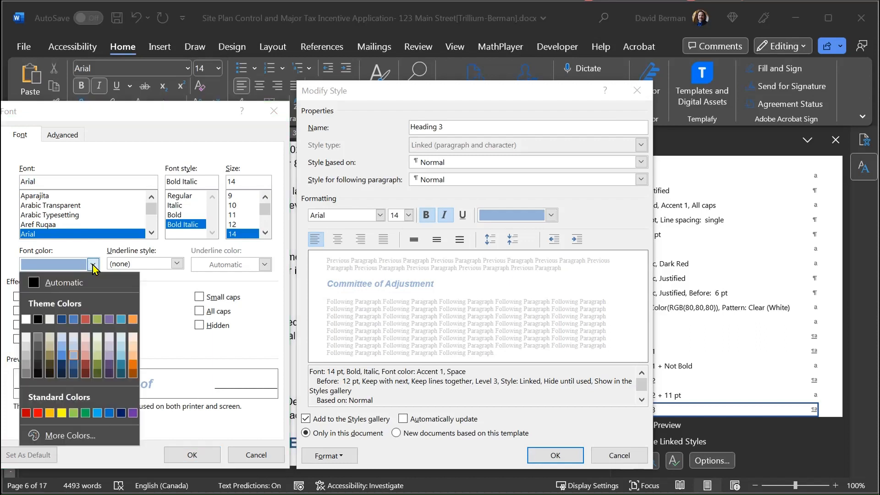
click(72, 362)
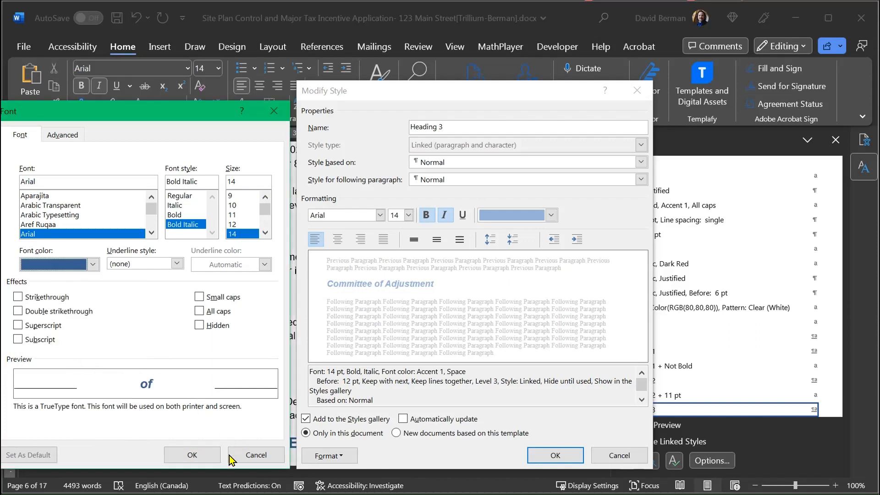
click(203, 461)
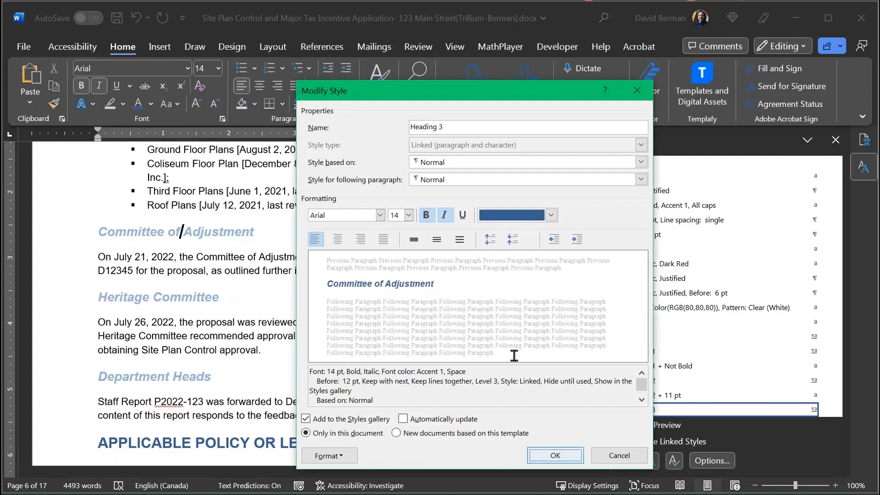
click(555, 455)
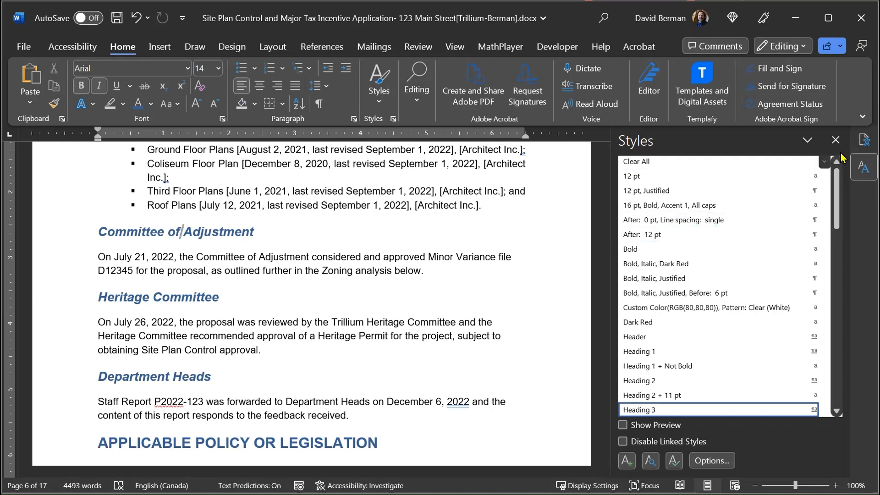
click(835, 140)
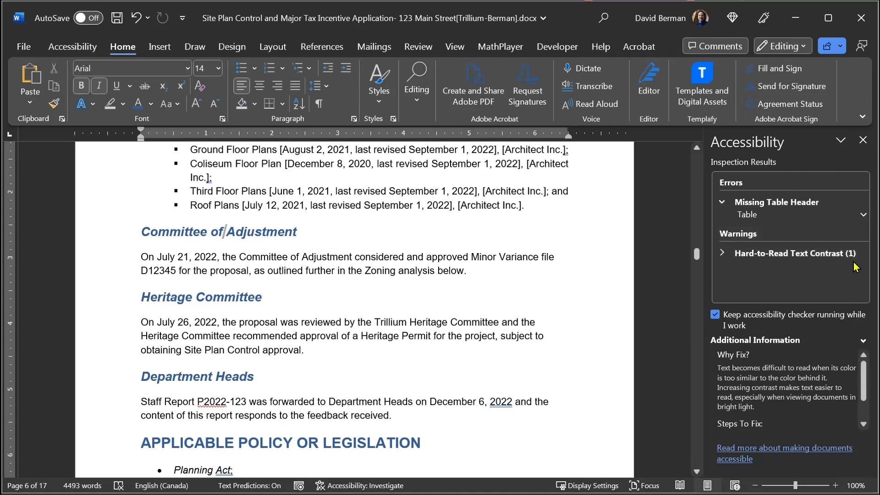
Expand the Hard-to-Read Text Contrast warnings and go to the flagged paragraph beginning "The Town of Trillium Zoning By-law".
click(721, 254)
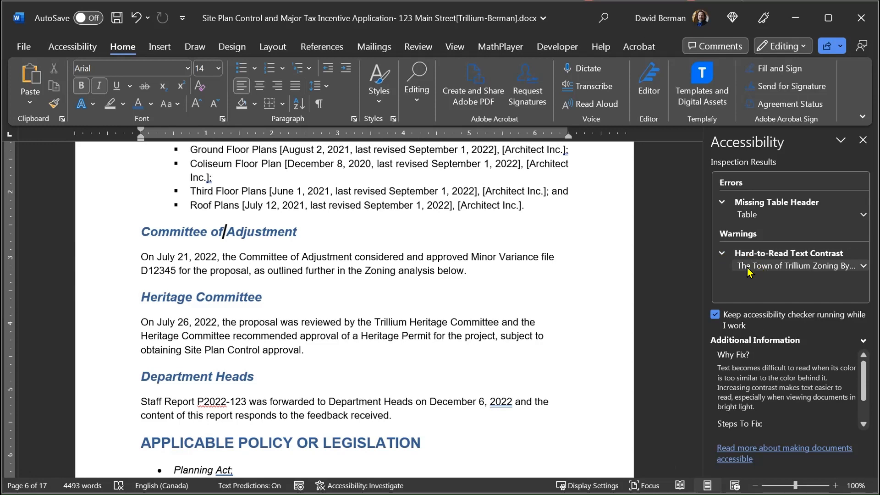
click(785, 270)
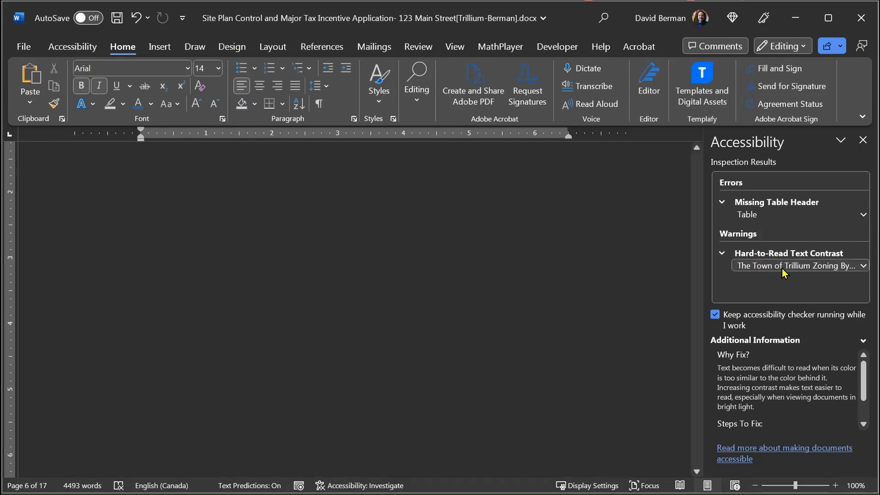
click(413, 178)
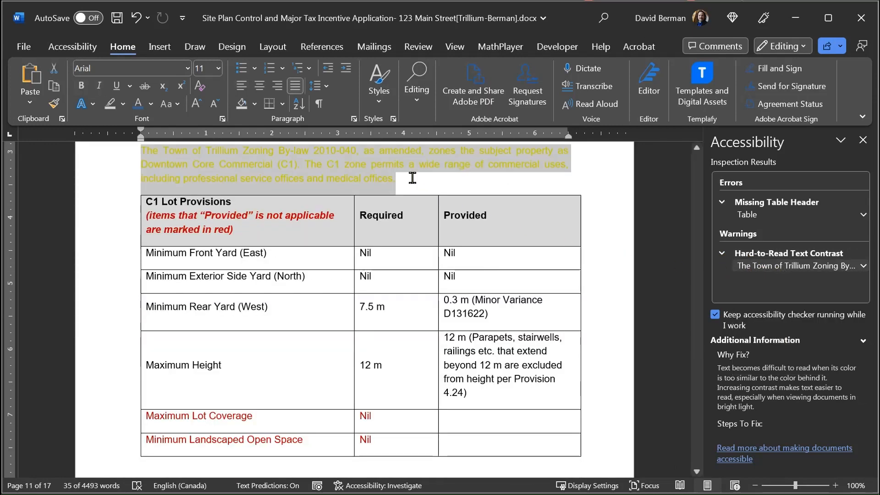
click(413, 178)
scroll(412, 178, up, 3)
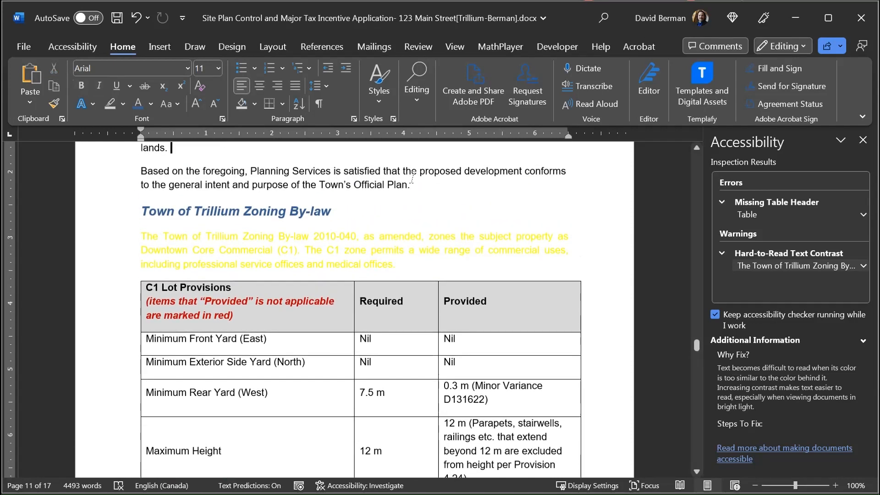
Set the font color of the yellow paragraph under "Town of Trillium Zoning By-law" to Automatic and close the accessibility checker.
click(161, 248)
drag(141, 238, 306, 238)
click(402, 266)
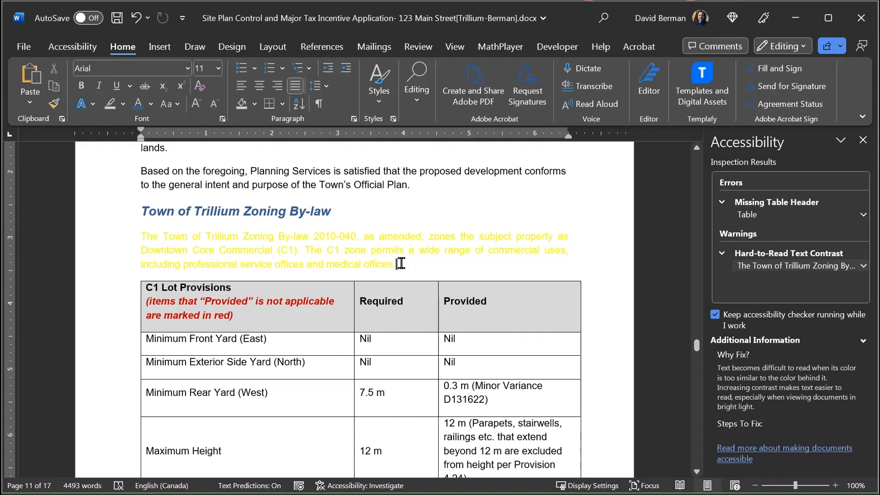
mouse_move(401, 265)
mouse_down()
mouse_move(139, 262)
mouse_move(113, 240)
mouse_up()
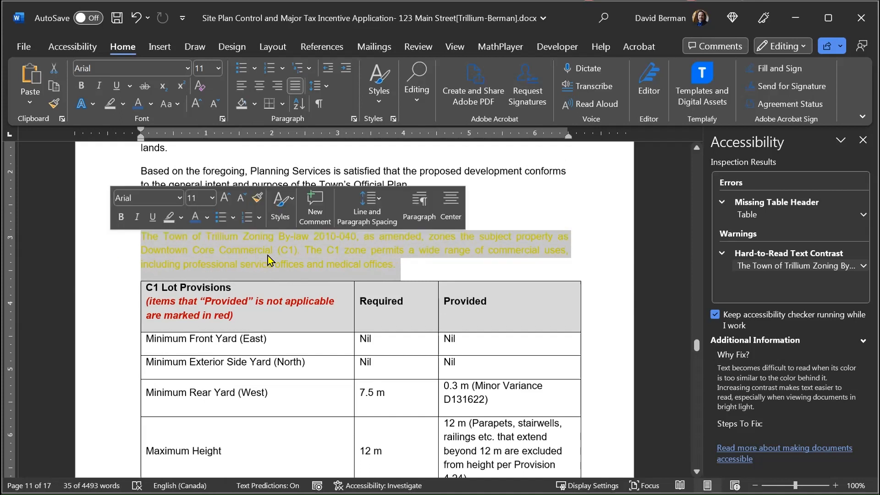
click(207, 218)
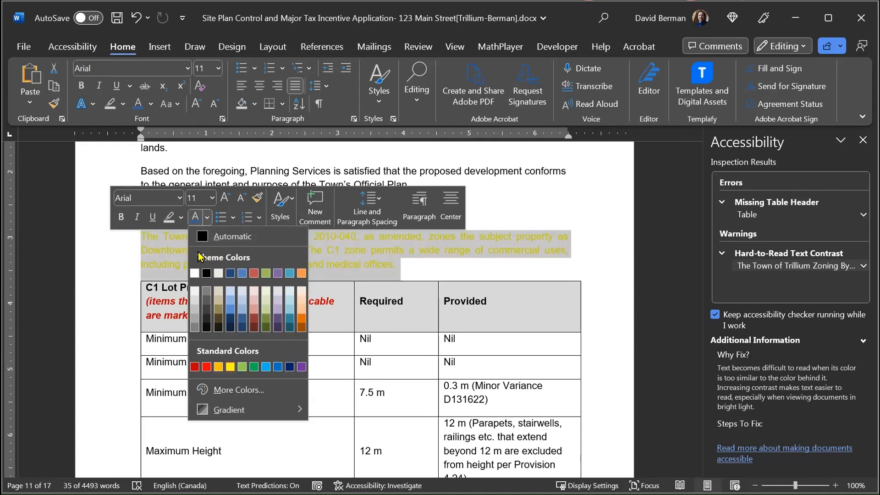
click(200, 236)
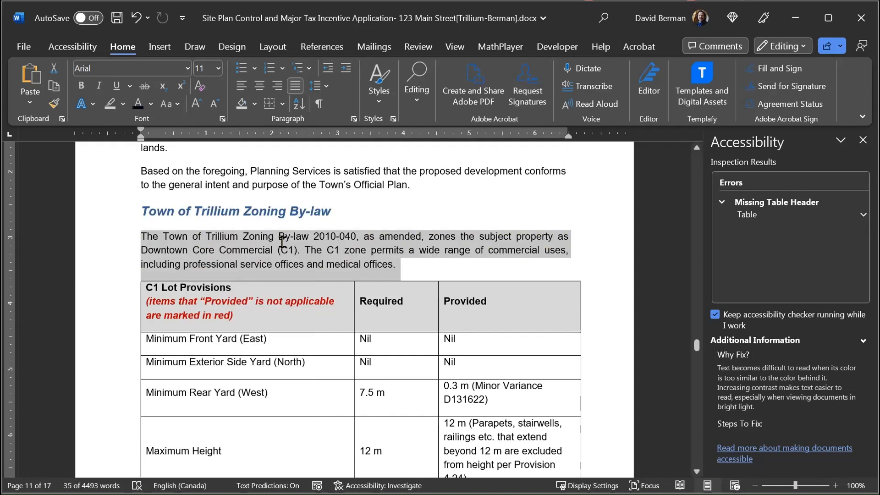
click(430, 249)
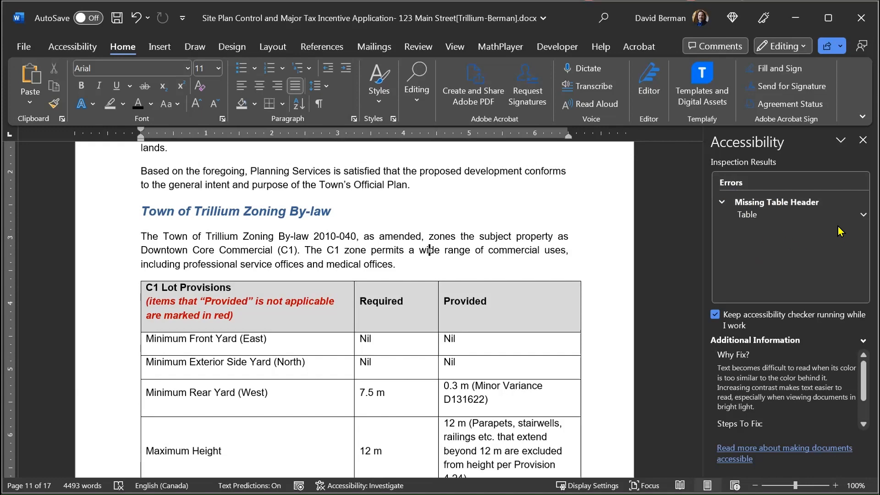
click(861, 140)
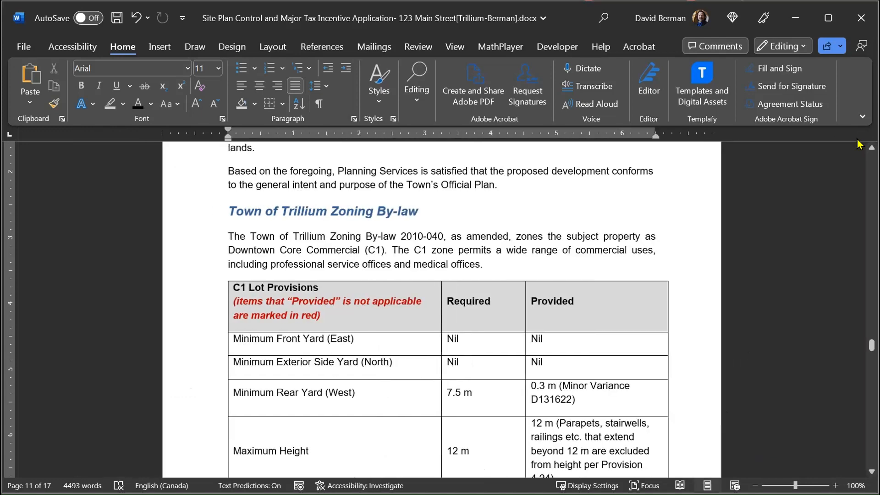
click(796, 222)
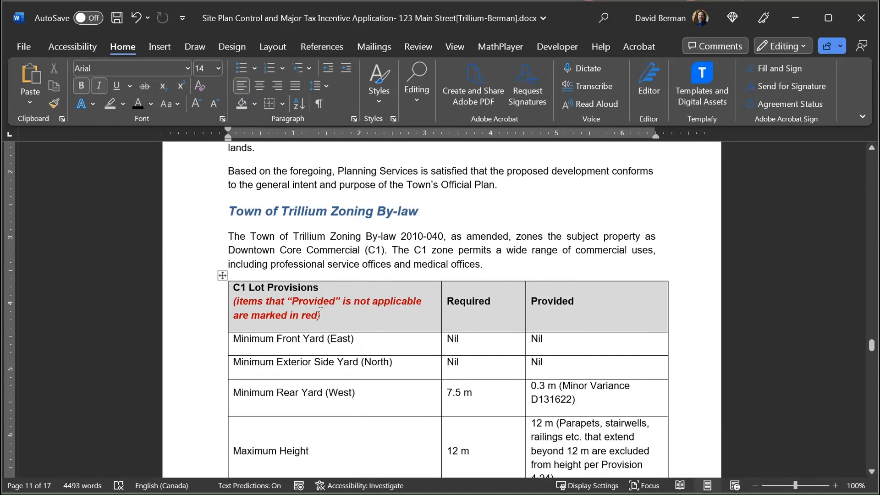
Look through the C1 Lot Provisions table on page 11 from its header row to its last rows.
click(261, 249)
key(Down)
key(Down)
key(Down)
key(Down)
key(Down)
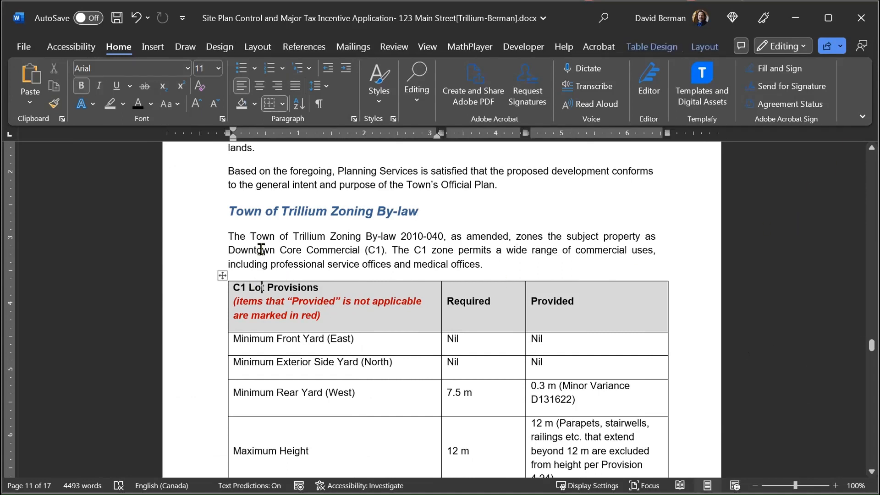
scroll(261, 249, down, 4)
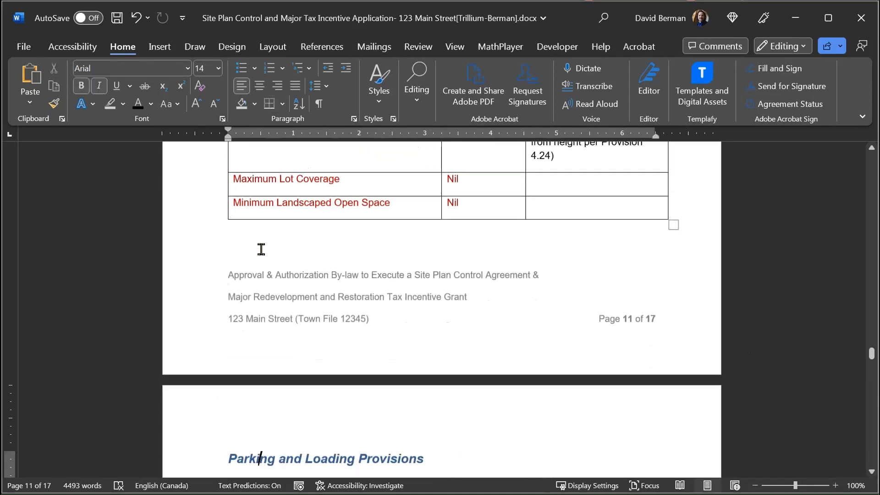
scroll(261, 248, up, 1)
key(Up)
key(Up)
key(Up)
key(Up)
key(Up)
key(Up)
key(Up)
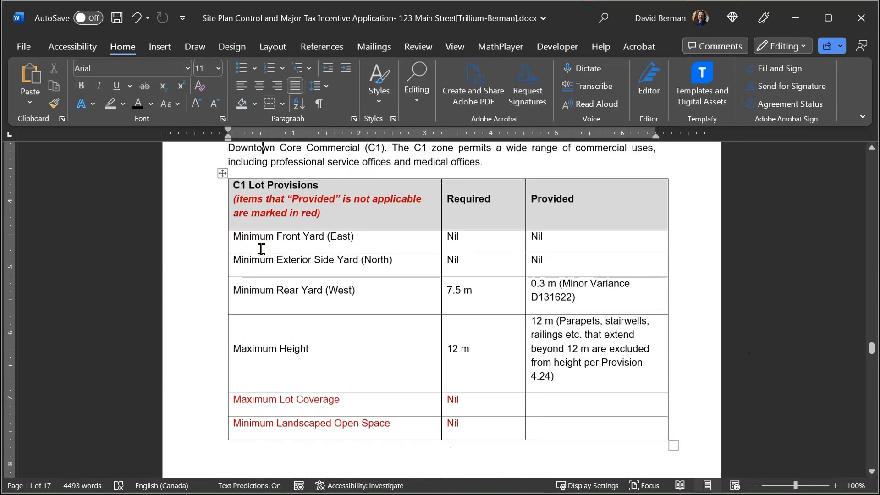
key(Down)
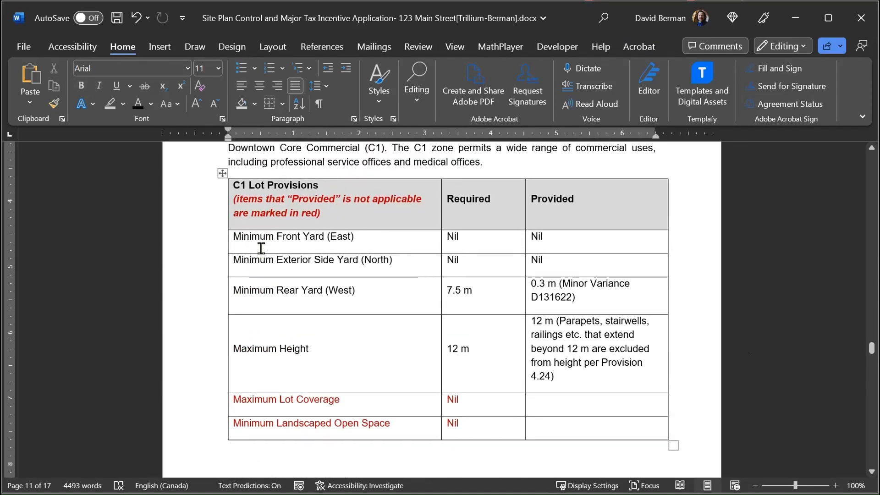
Compare the red note in the table's first header cell with the Maximum Lot Coverage and Minimum Landscaped Open Space rows.
click(228, 199)
click(246, 200)
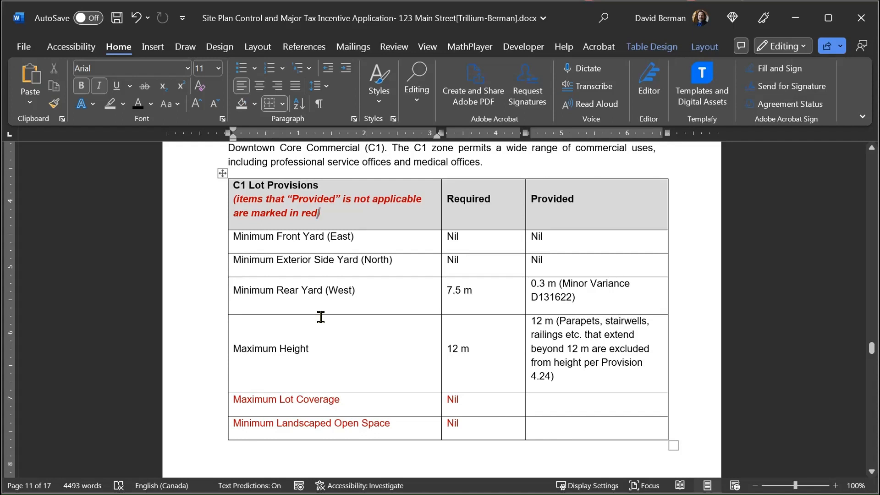
click(315, 290)
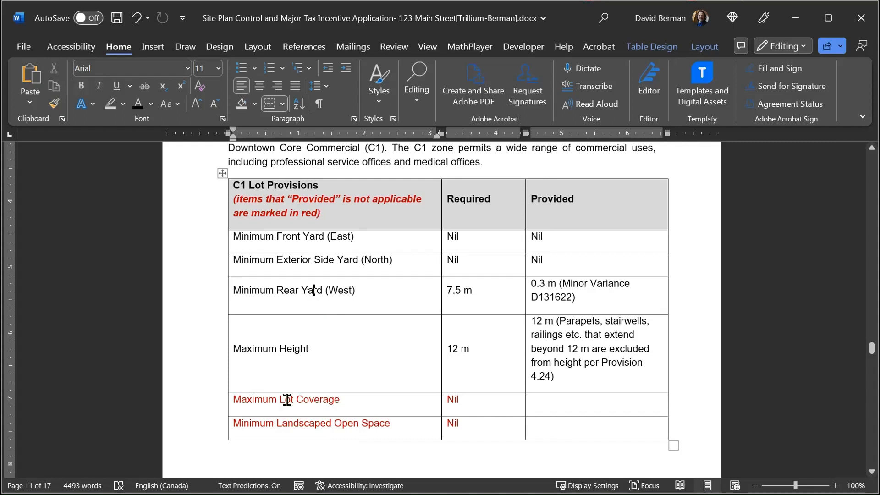
click(232, 399)
click(363, 424)
click(270, 398)
click(320, 401)
click(294, 349)
click(296, 397)
click(339, 202)
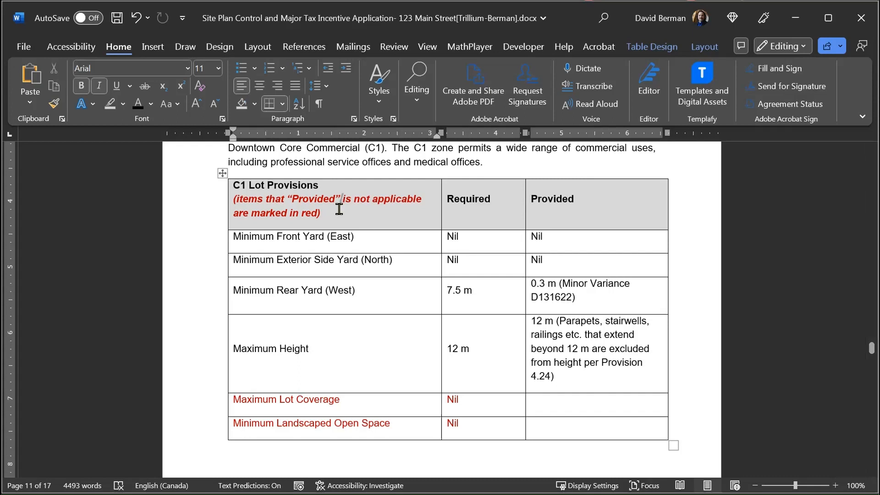
click(337, 213)
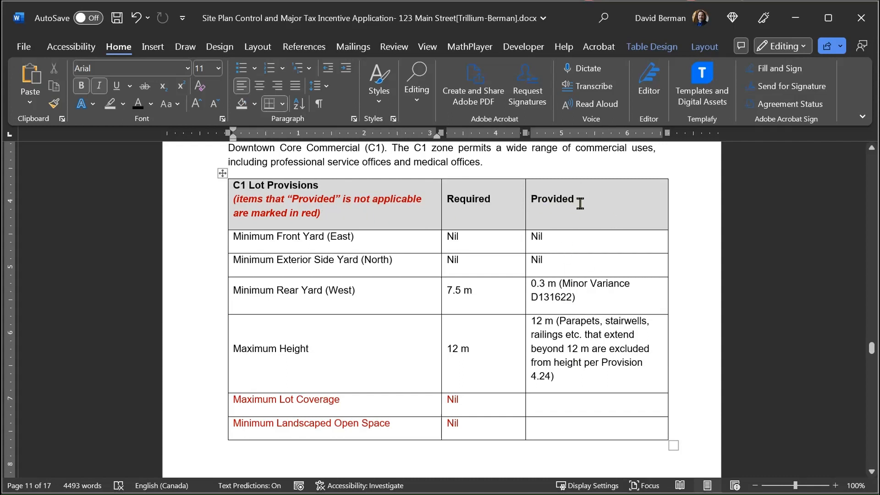
In the Provided column, enter "Not applicable" for Maximum Lot Coverage and "Not applicabe" for Minimum Landscaped Open Space.
click(578, 403)
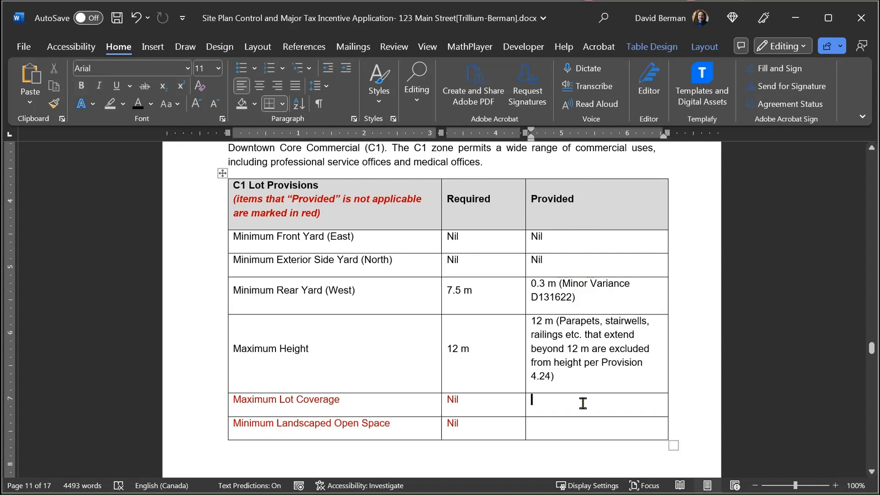
text(no)
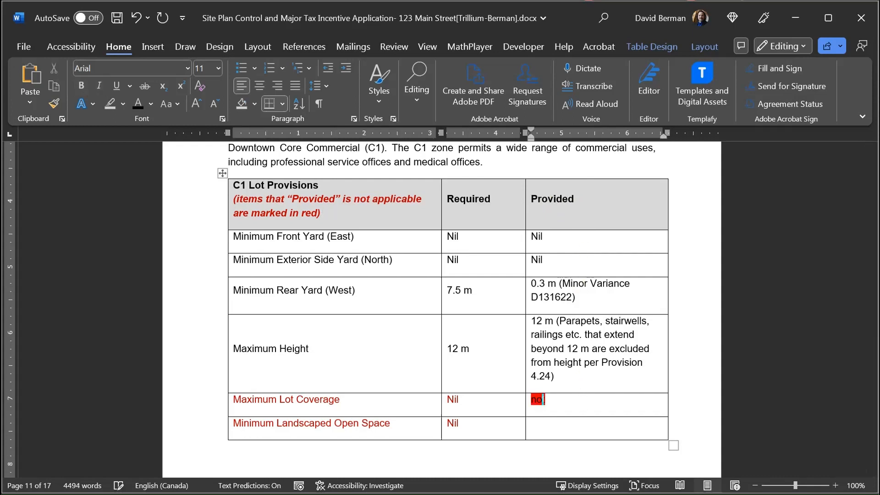
text(t applicable)
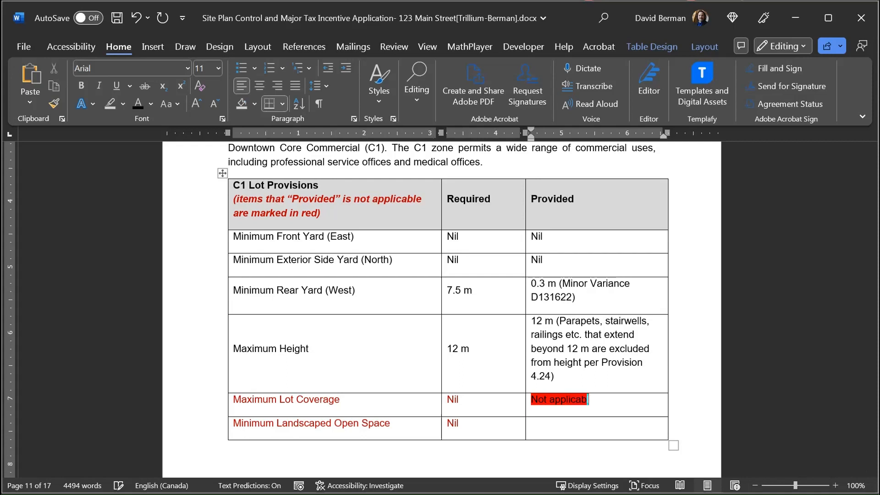
click(574, 431)
text(Not applicabe)
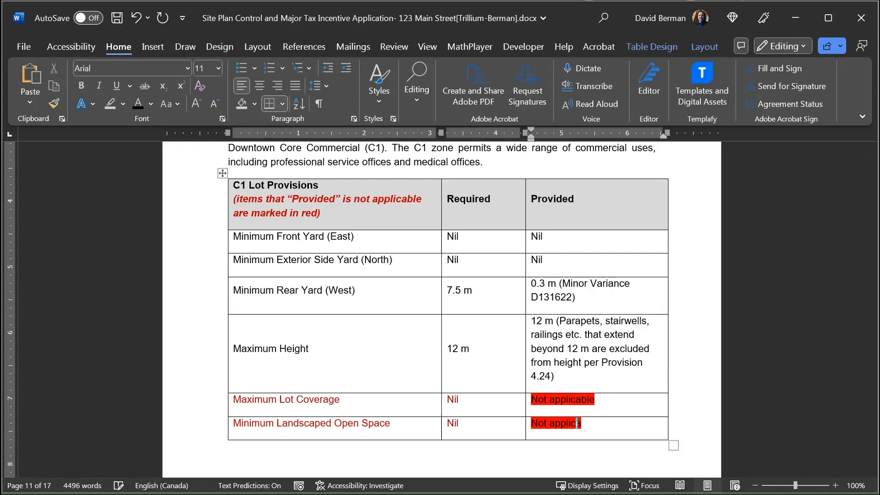
click(406, 425)
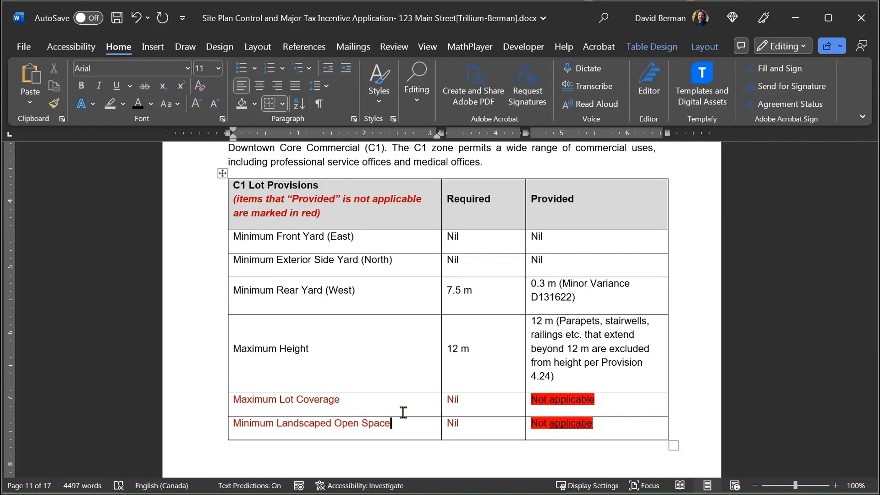
Replace "items" at the start of the red note under C1 Lot Provisions with "some items".
click(339, 215)
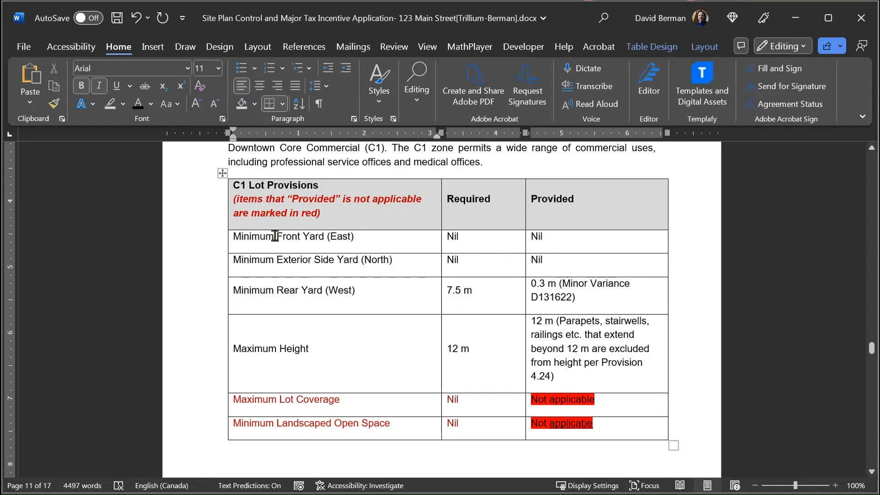
key(BackSpace)
key(BackSpace)
key(BackSpace)
key(BackSpace)
key(BackSpace)
key(BackSpace)
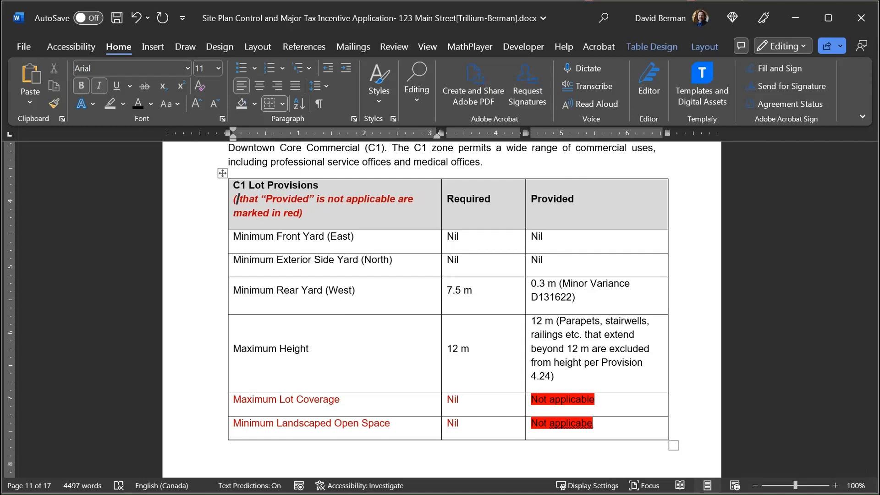
text(some  )
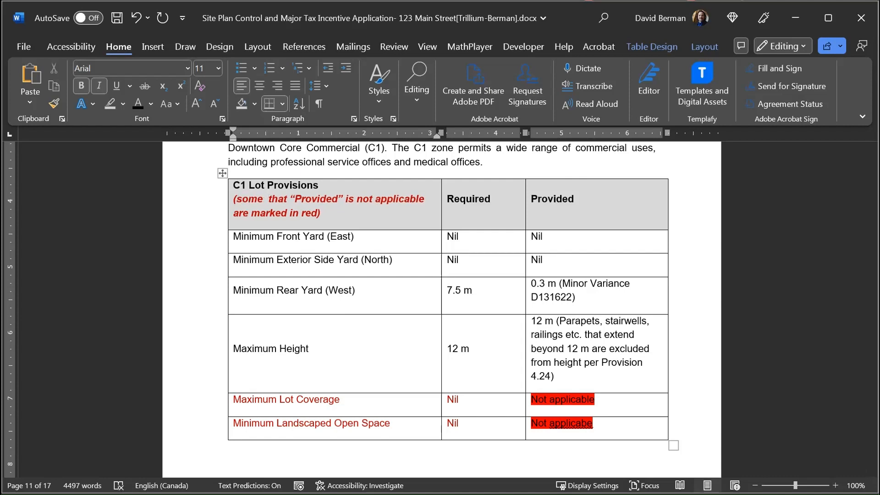
text(items)
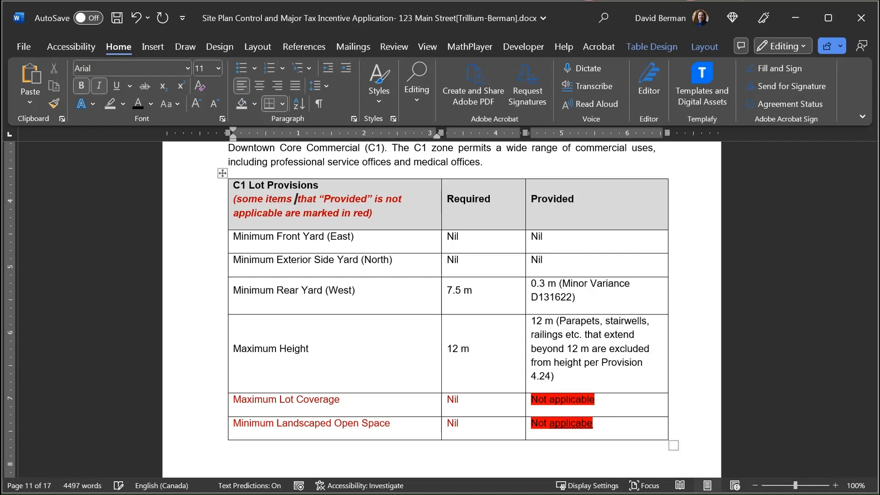
key(BackSpace)
key(BackSpace)
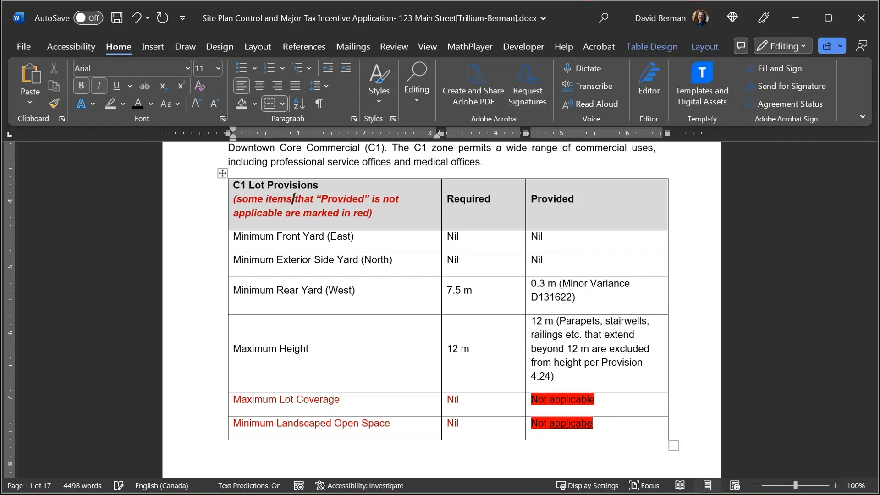
text(s)
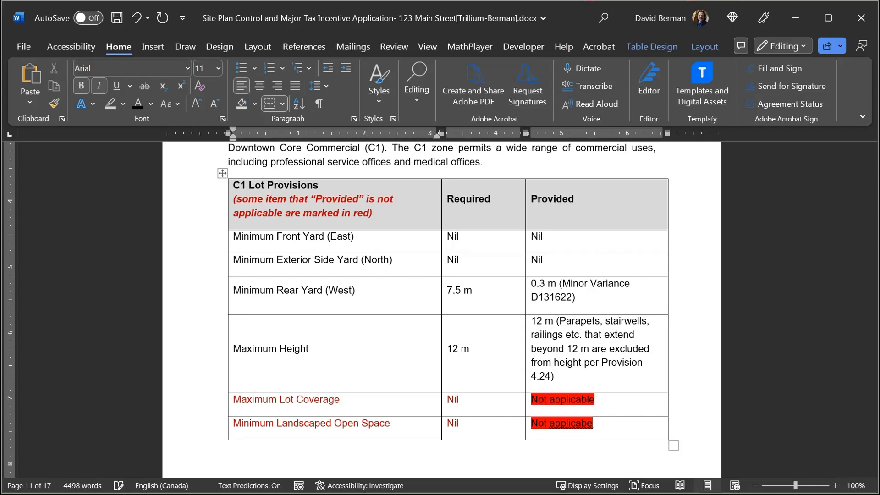
Delete the word "that" before "Provided" in the red note under C1 Lot Provisions.
key(shift+Right)
key(shift+Right)
key(shift+Right)
key(shift+Right)
key(shift+Right)
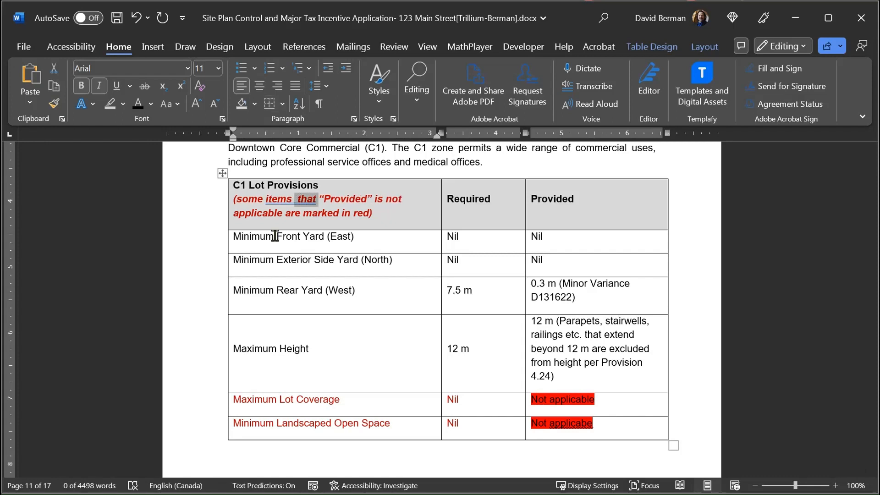
key(Delete)
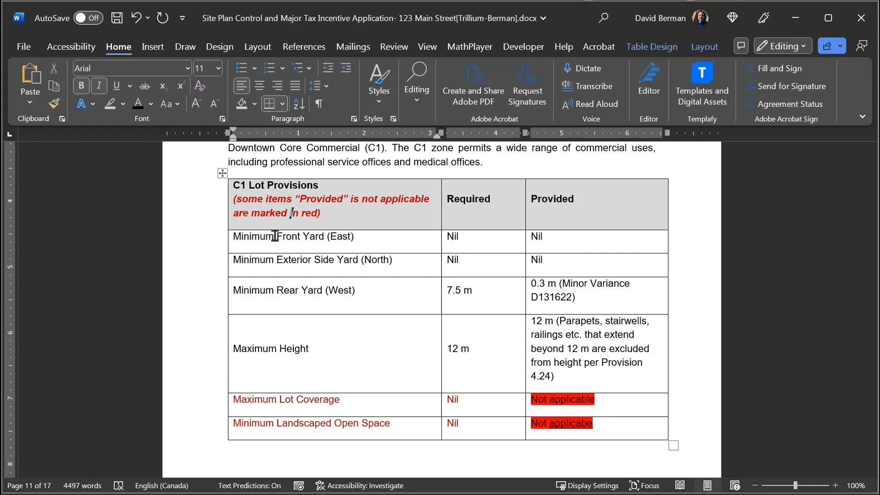
key(shift+Down)
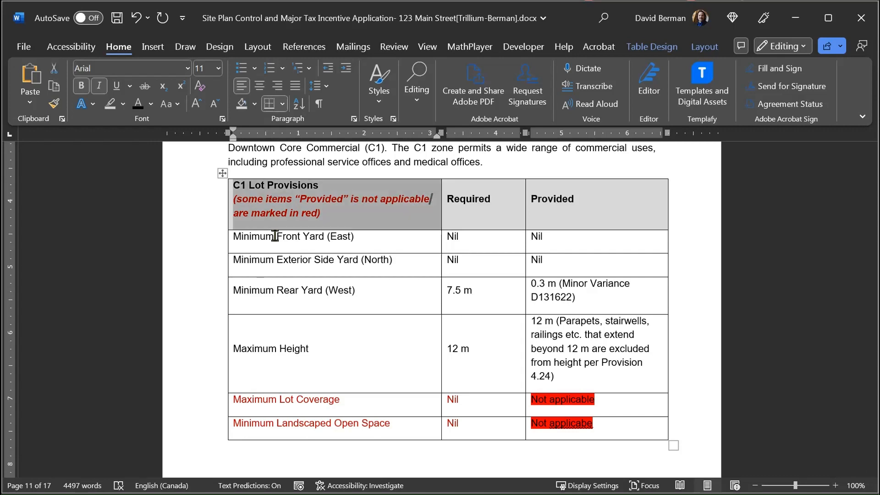
key(Delete)
key(ctrl+z)
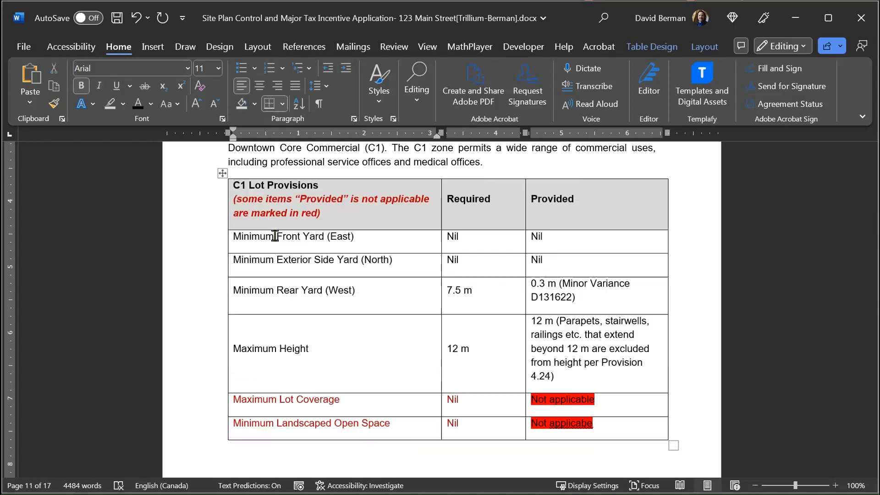
Remove "are marked in red" from the note under C1 Lot Provisions, ending it with a closing parenthesis after "applicable".
click(333, 200)
click(328, 210)
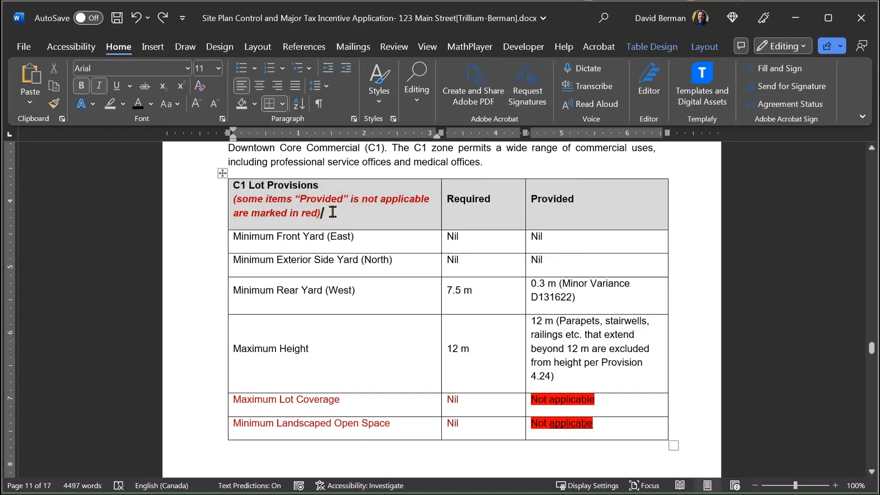
key(BackSpace)
key(BackSpace)
key(BackSpace)
key(BackSpace)
key(BackSpace)
key(BackSpace)
key(BackSpace)
key(BackSpace)
key(BackSpace)
key(BackSpace)
key(BackSpace)
key(BackSpace)
key(BackSpace)
key(BackSpace)
key(BackSpace)
key(BackSpace)
key(BackSpace)
key(BackSpace)
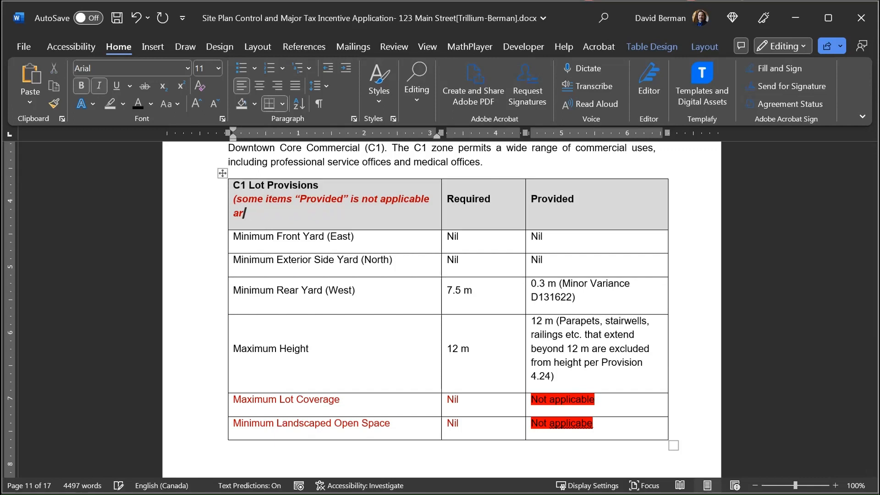
text())
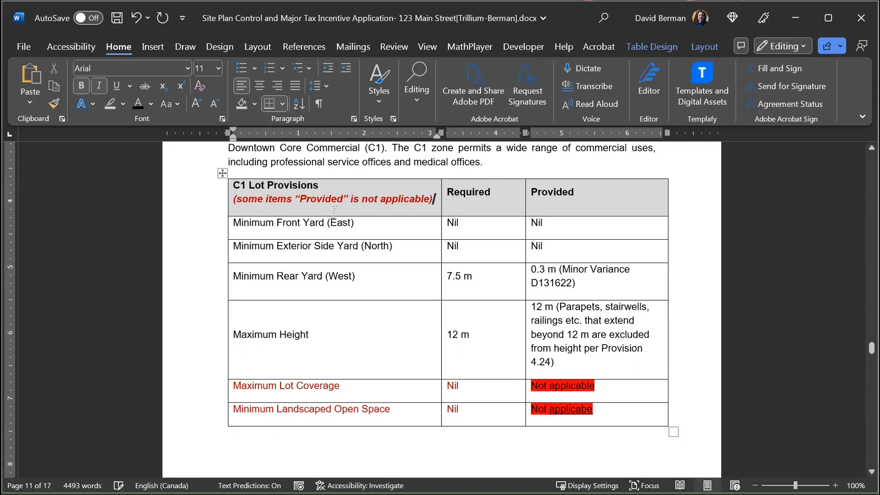
Remove the bold and italic formatting from the "some items" note under C1 Lot Provisions.
triple_click(334, 210)
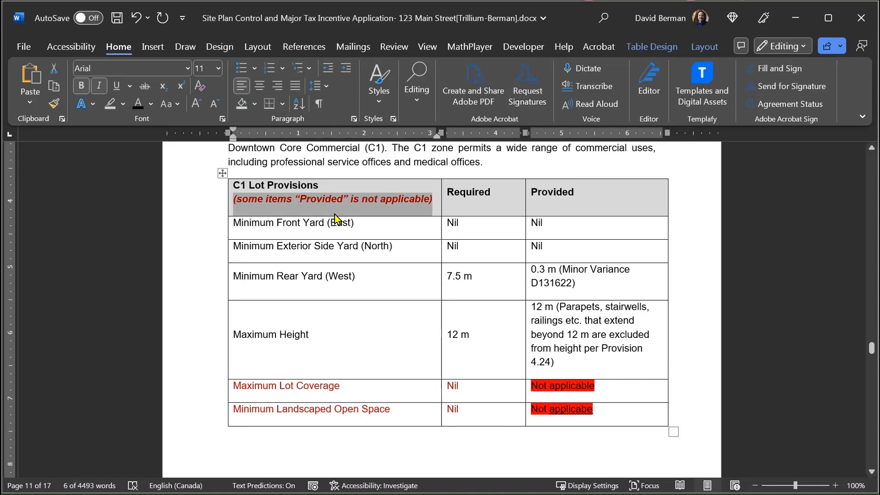
key(ctrl+b)
key(ctrl+i)
click(325, 202)
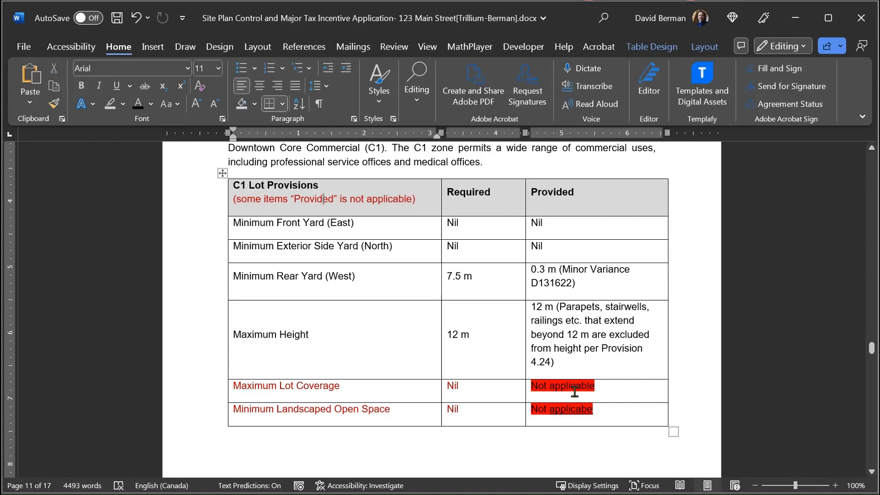
Copy the red "Nil" from the Required cell of the Maximum Lot Coverage row to the end of its Provided cell.
double_click(605, 386)
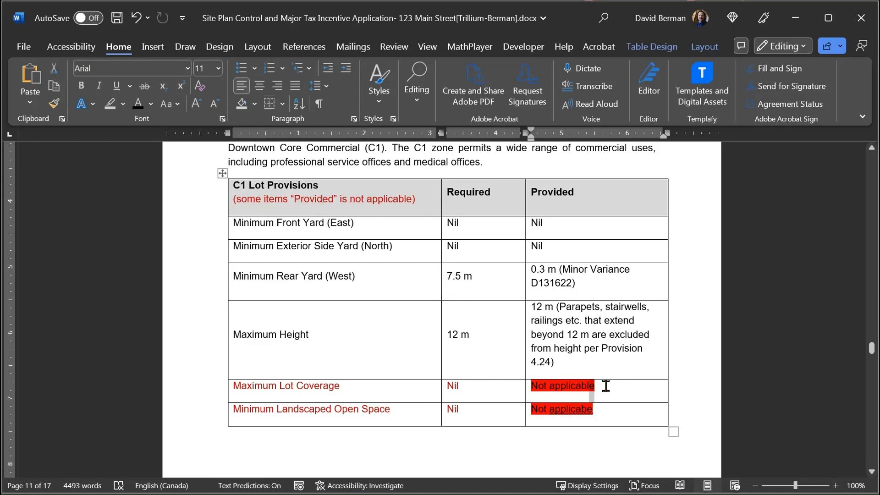
key(Left)
click(472, 386)
key(shift+Left)
key(shift+Left)
key(shift+Left)
key(shift+Right)
key(shift+Right)
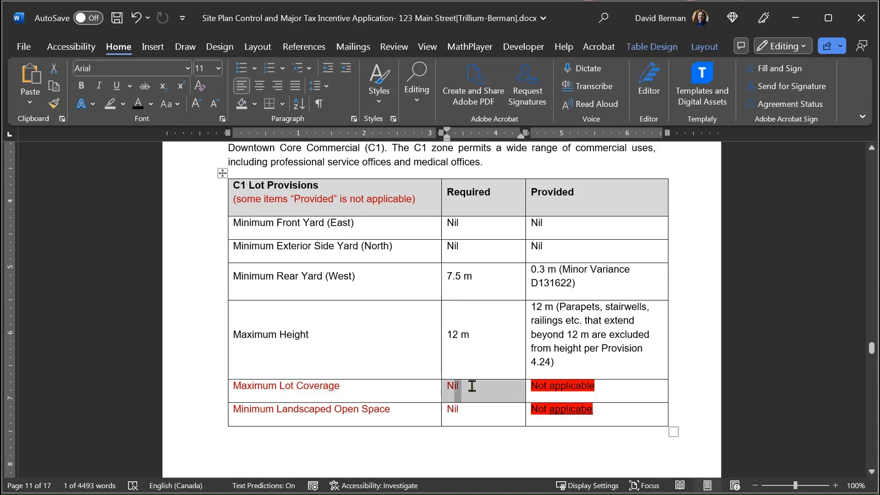
key(shift+Left)
key(ctrl+c)
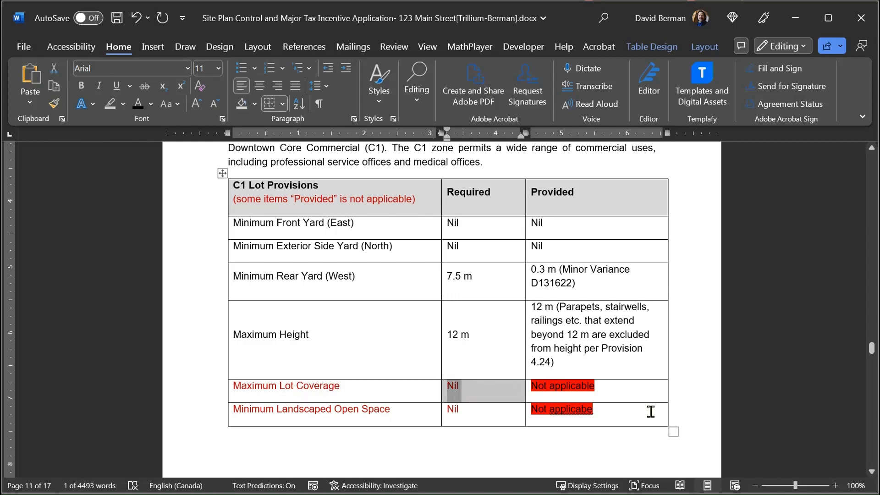
click(625, 387)
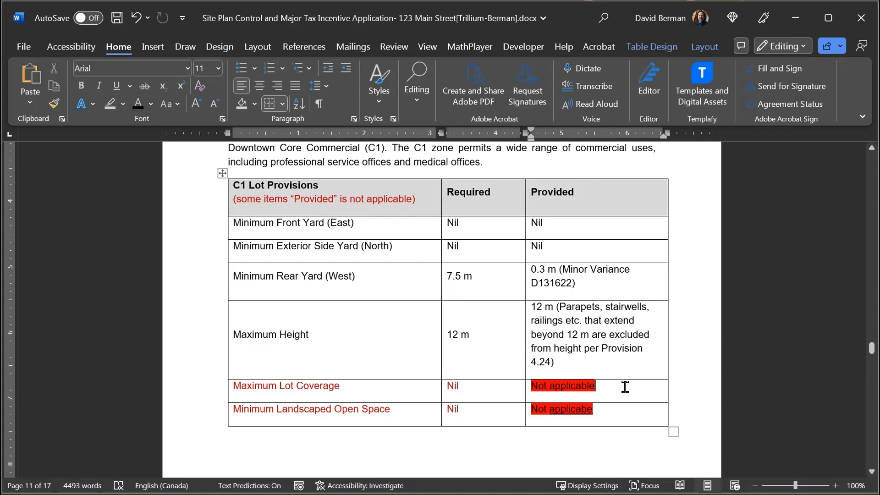
key(ctrl+v)
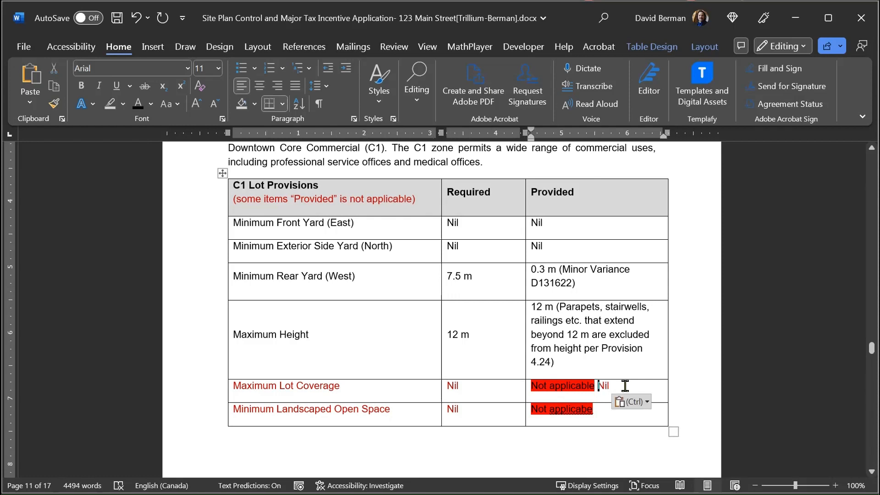
Delete the red-highlighted "Not applicable" before "Nil" in the Provided cell of the Maximum Lot Coverage row.
key(shift+Left)
key(shift+Left)
key(shift+Left)
key(shift+Left)
key(shift+Left)
key(shift+Left)
key(shift+Left)
key(shift+Left)
key(shift+Left)
key(shift+Left)
key(shift+Left)
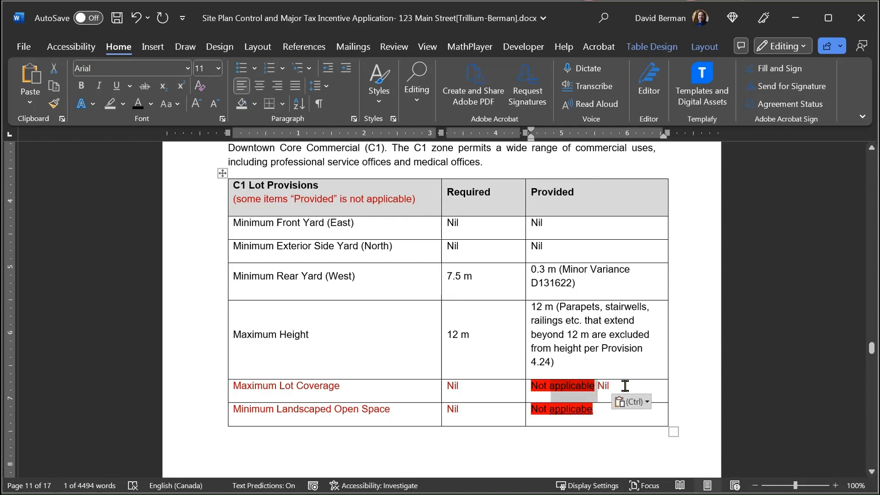
key(shift+Left)
key(shift+Left)
key(shift+Left)
key(shift+Left)
key(Delete)
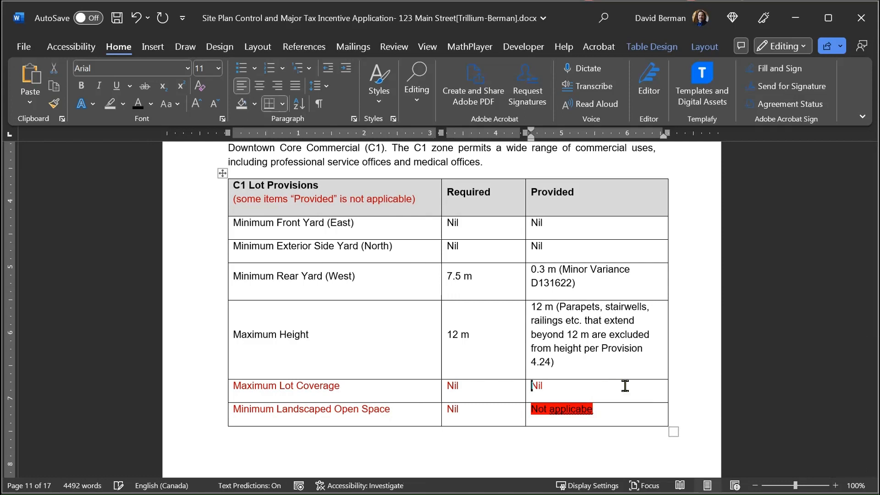
Change "Nil" to "Not applicable" in the Provided cell of the Maximum Lot Coverage row, keeping the red text formatting.
text(ot applicab)
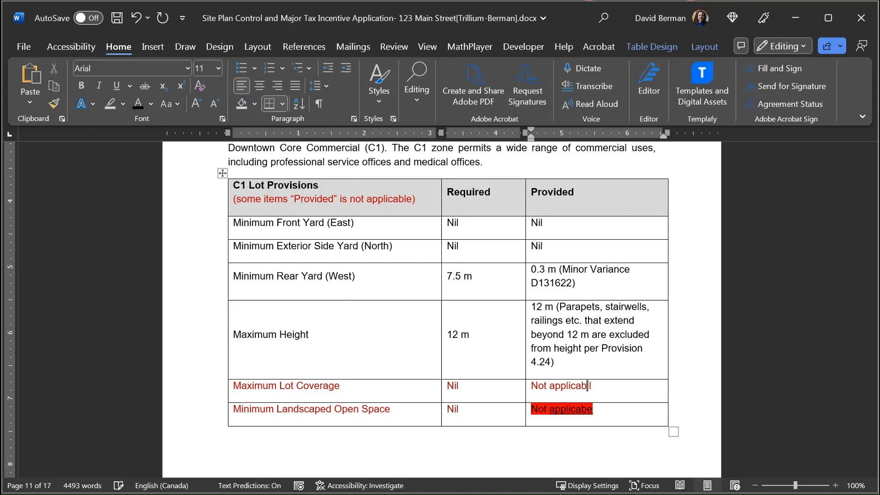
text(le)
key(shift+Right)
key(shift+Right)
key(Delete)
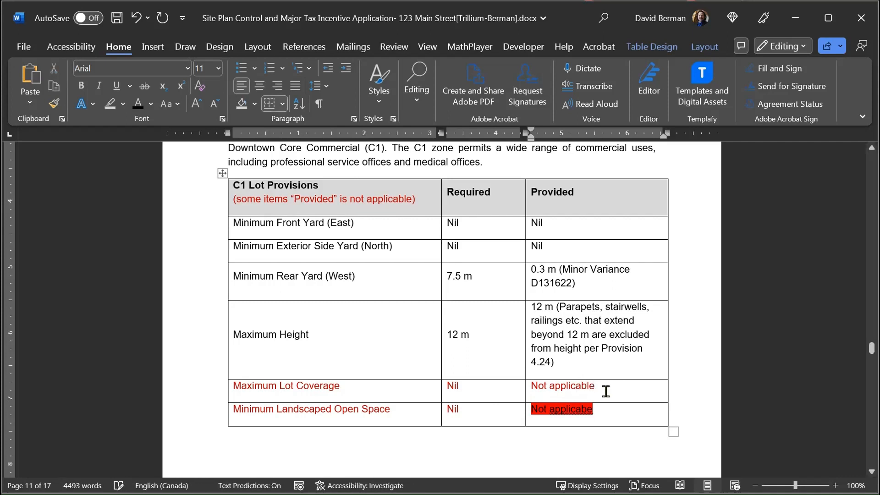
Replace the highlighted, misspelled "Not applicabe" in the Minimum Landscaped Open Space row with a copy of the red "Not applicable" above it.
drag(596, 389, 533, 391)
key(ctrl+c)
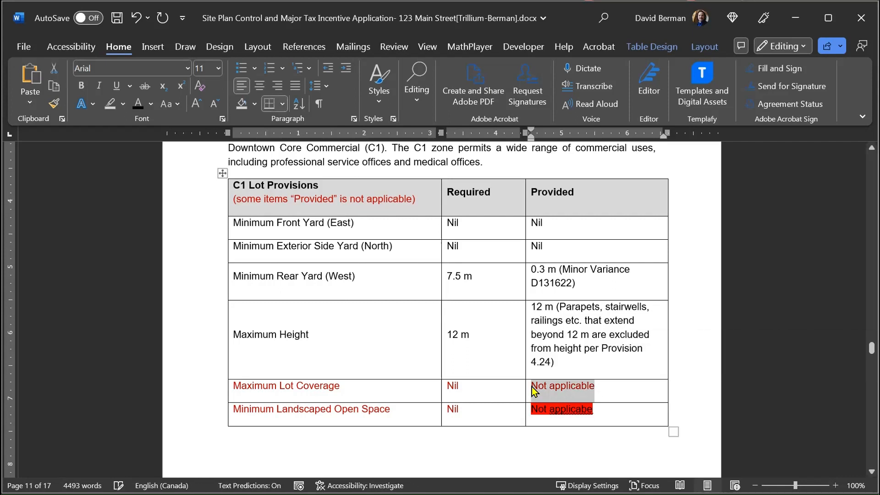
click(615, 415)
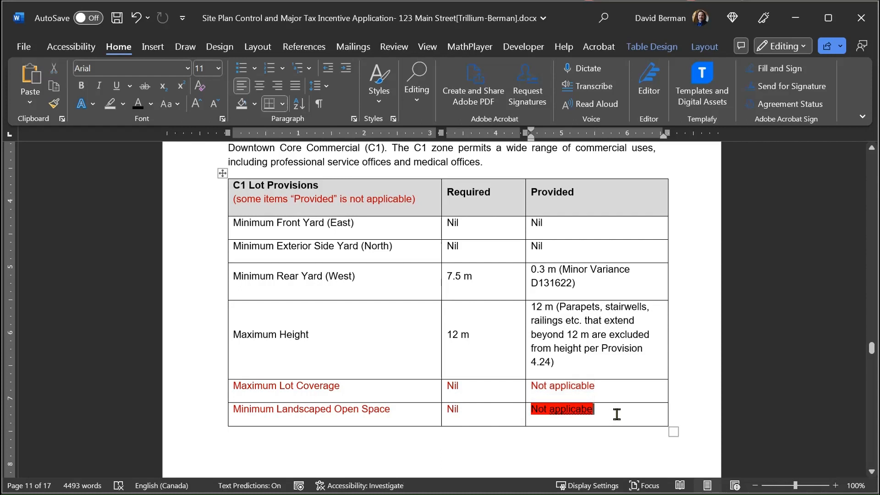
key(shift+Left)
key(shift+Left)
key(shift+Left)
key(shift+Left)
key(shift+Left)
key(shift+Left)
key(shift+Left)
key(shift+Left)
key(shift+Left)
key(shift+Left)
key(shift+Left)
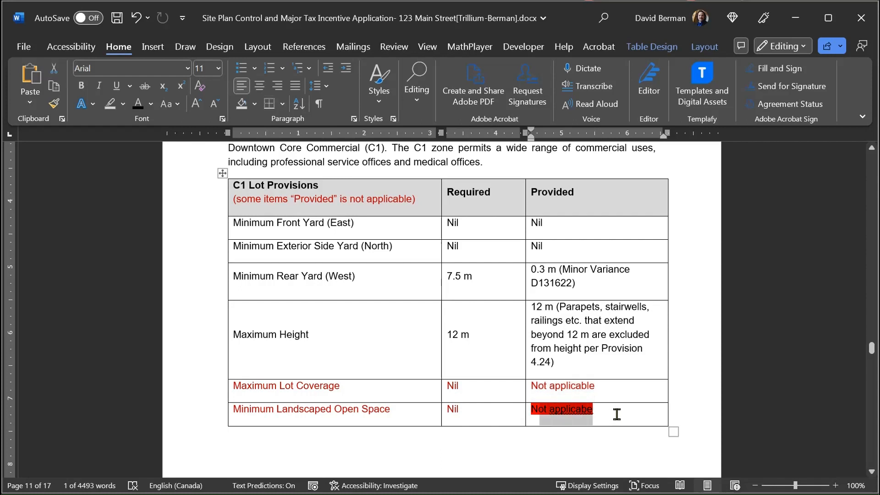
key(shift+Left)
key(shift+Left)
key(ctrl+v)
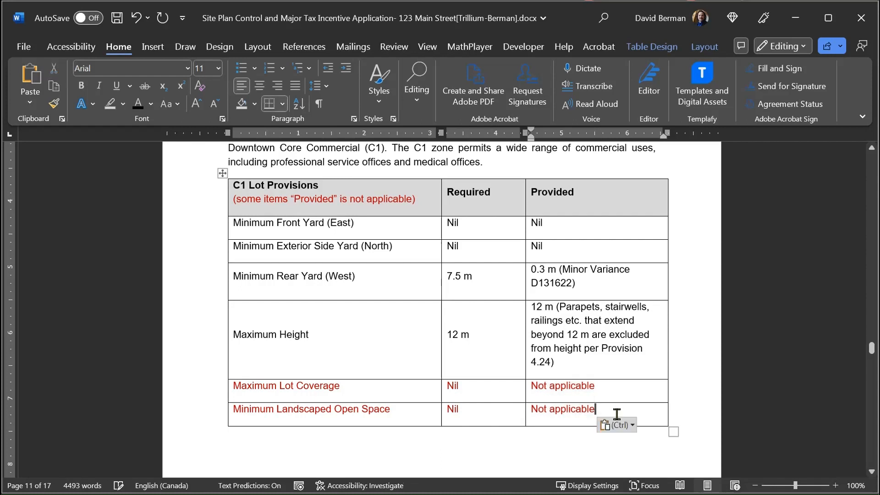
click(519, 395)
click(606, 408)
click(417, 197)
drag(234, 200, 403, 199)
click(405, 198)
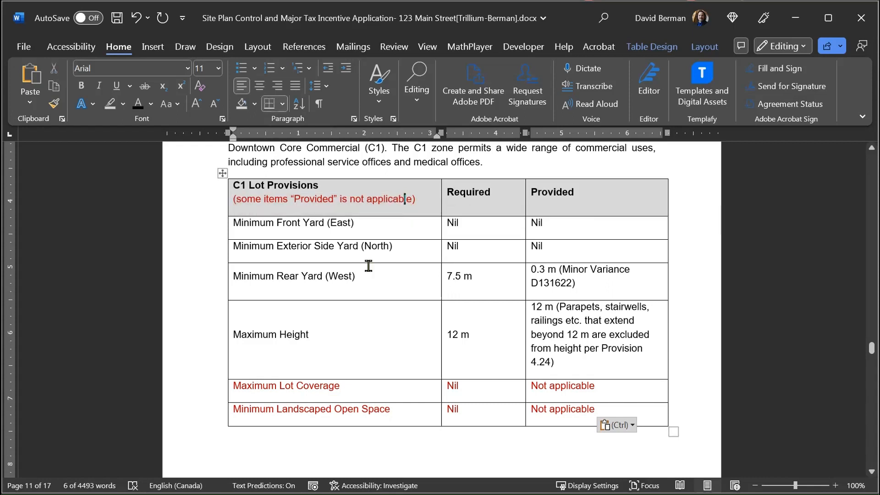
click(318, 199)
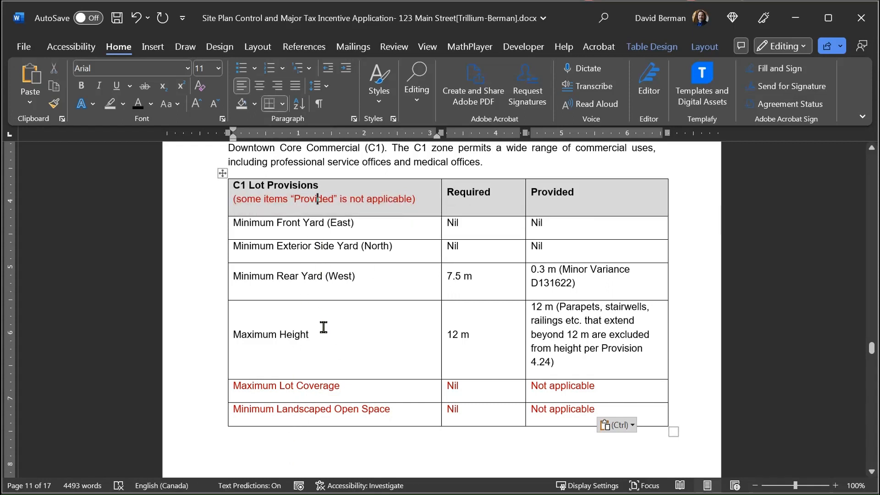
click(326, 409)
Look through the rest of the report from the lot provisions table to the Signatures section on the last page.
click(490, 165)
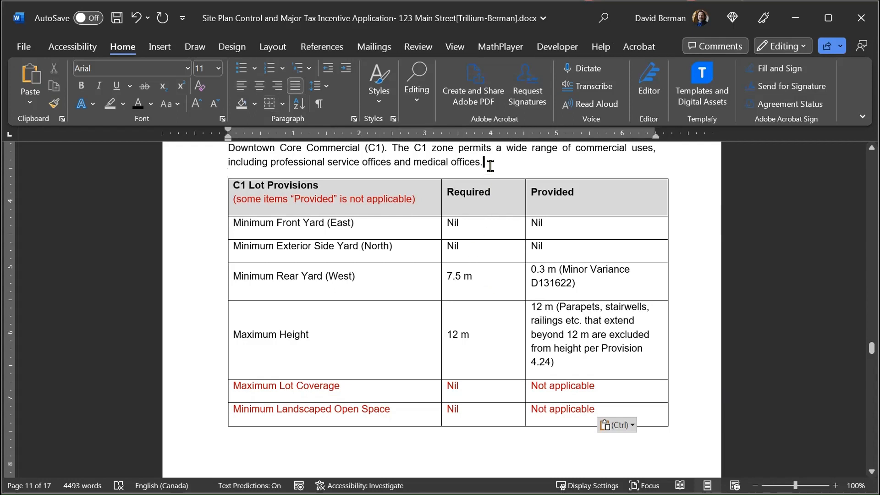
key(Down)
key(Down)
key(Down)
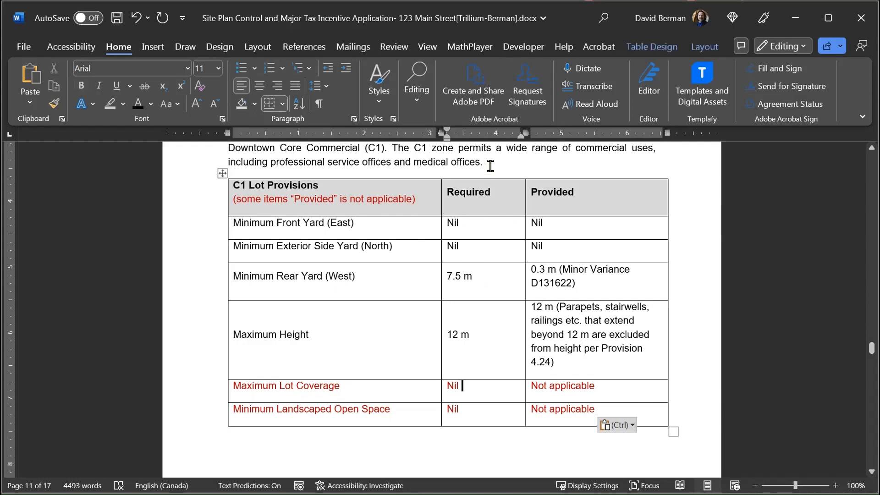
key(Down)
key(Down)
key(Down)
key(Down)
key(Down)
key(Down)
key(Down)
key(Down)
key(Down)
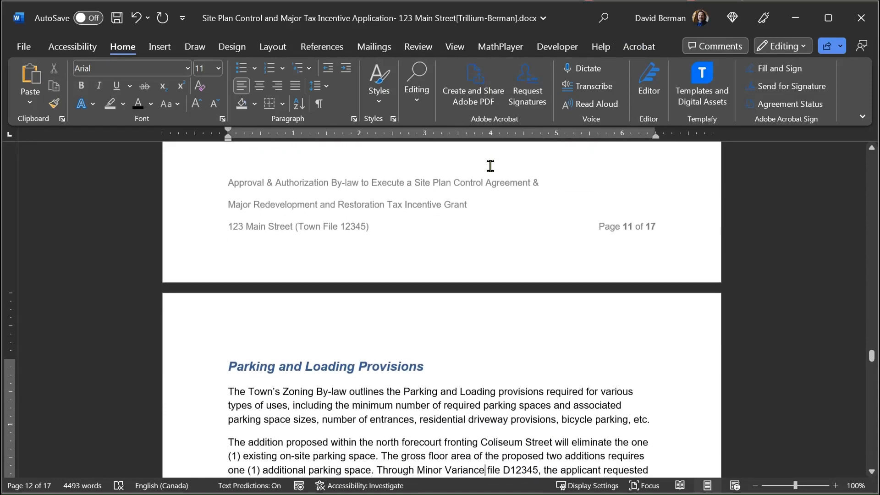
scroll(490, 166, down, 15)
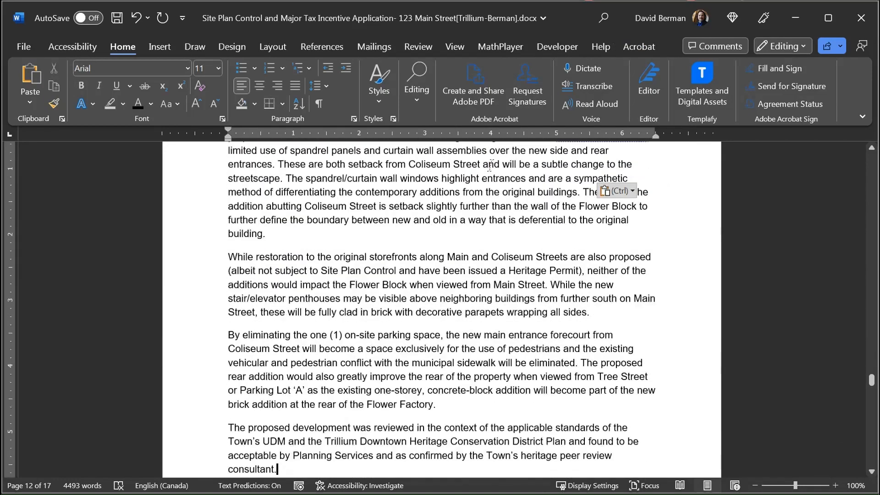
scroll(491, 166, down, 20)
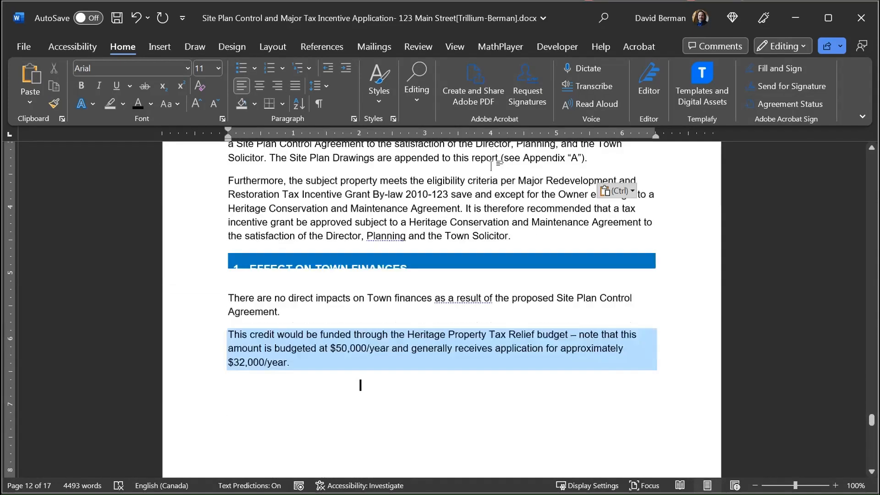
scroll(490, 166, down, 10)
scroll(490, 166, down, 10)
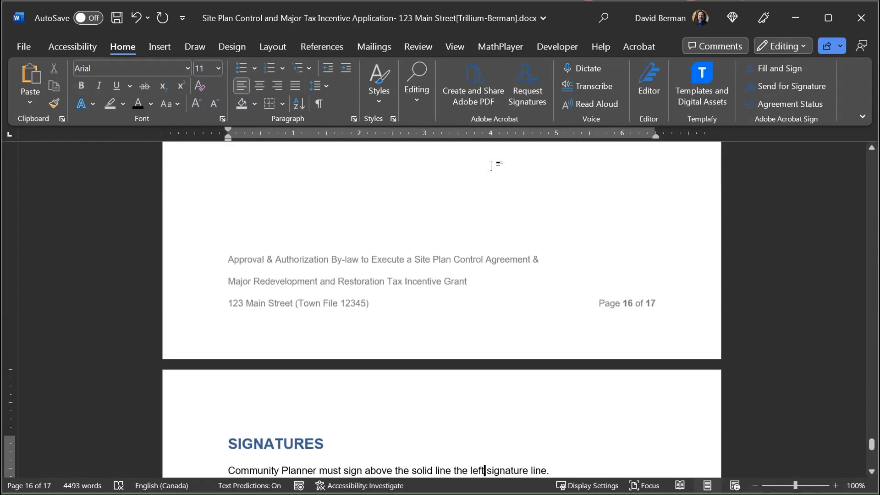
key(Up)
key(Up)
key(Up)
key(Up)
key(Up)
key(Up)
key(Up)
key(Up)
key(Up)
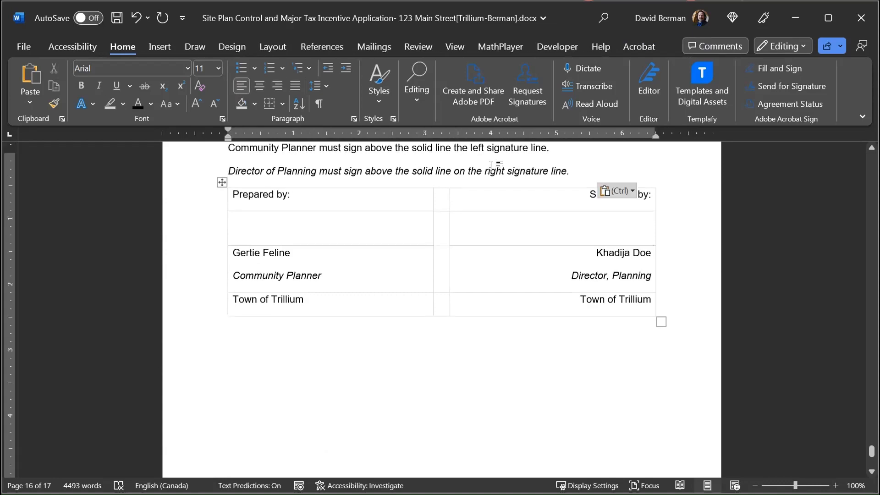
key(Down)
key(Down)
key(Down)
key(Down)
key(Down)
key(Down)
key(Down)
key(Down)
key(Down)
key(Down)
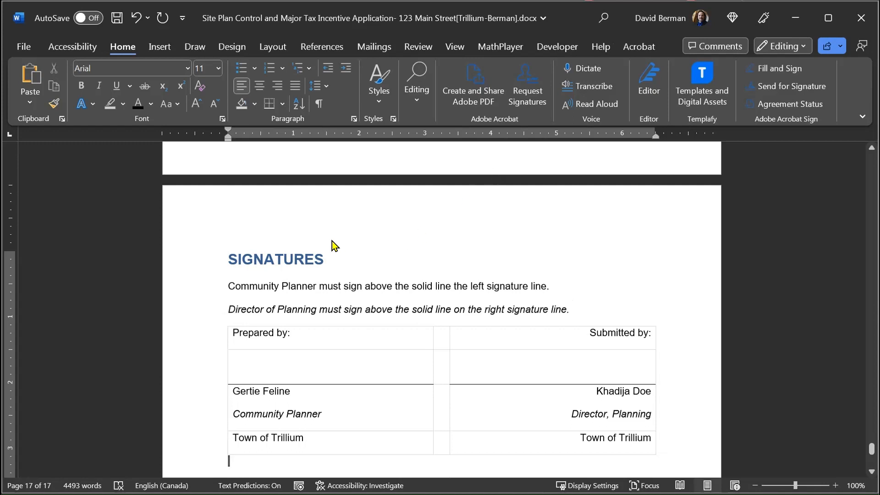
Insert "on" before "the left signature line" in the Community Planner instruction under Signatures.
click(326, 257)
click(224, 287)
click(453, 287)
text(on)
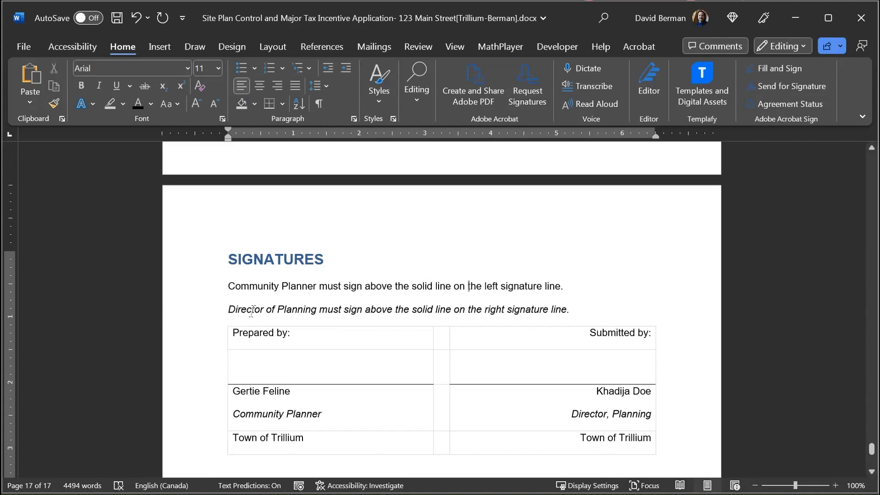
Examine how the two signing instructions under Signatures relate to the lines and labels in the signature table.
click(228, 308)
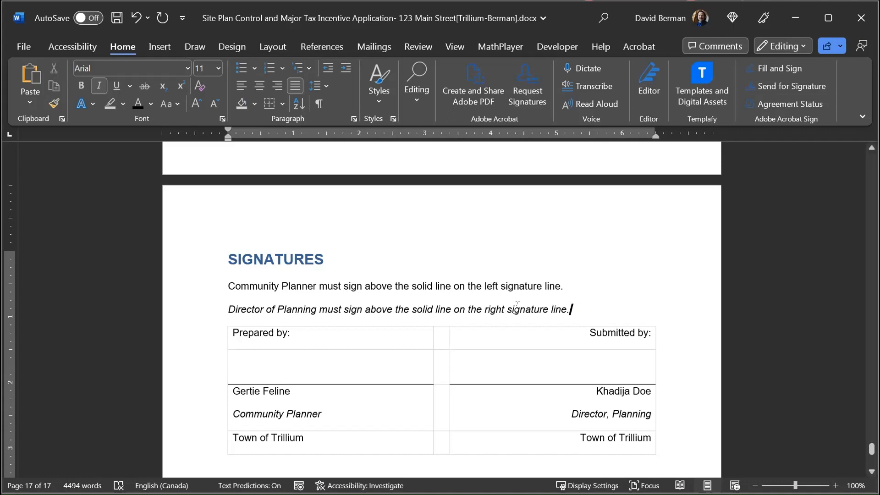
click(652, 391)
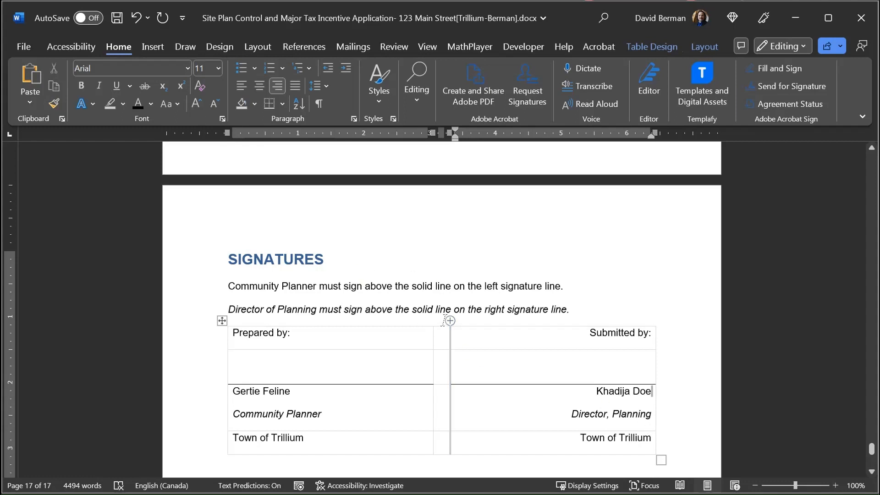
click(449, 285)
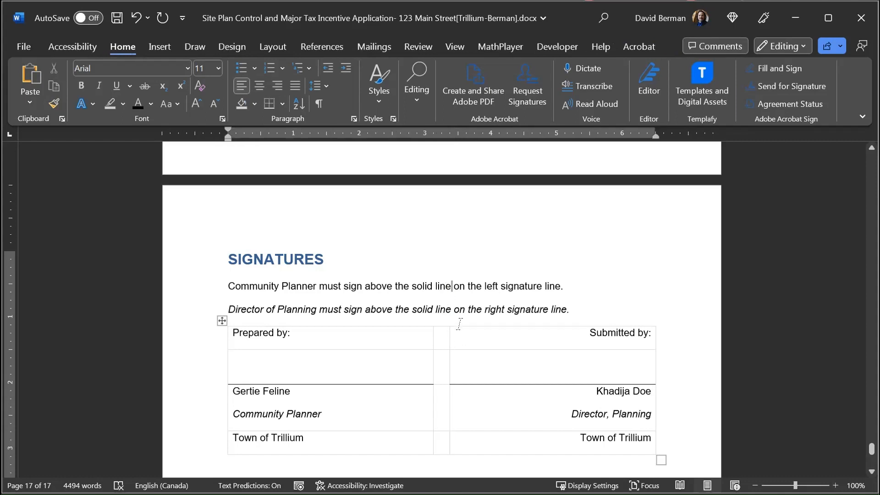
click(448, 307)
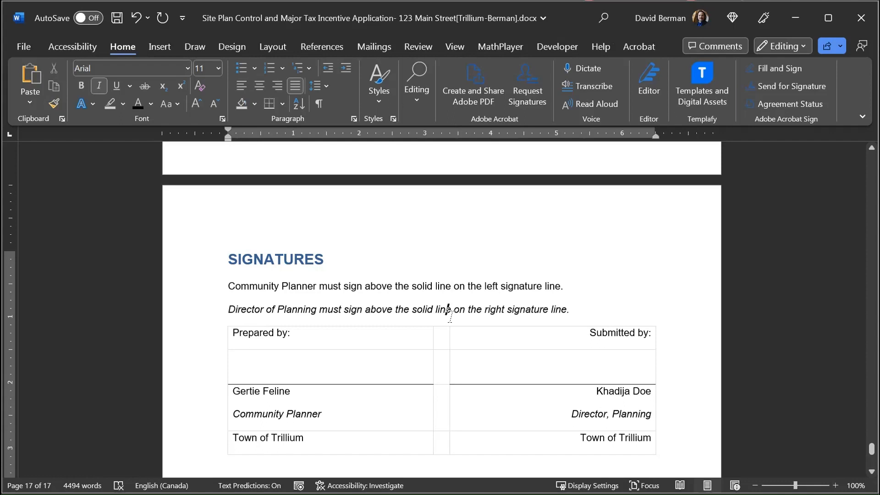
click(236, 362)
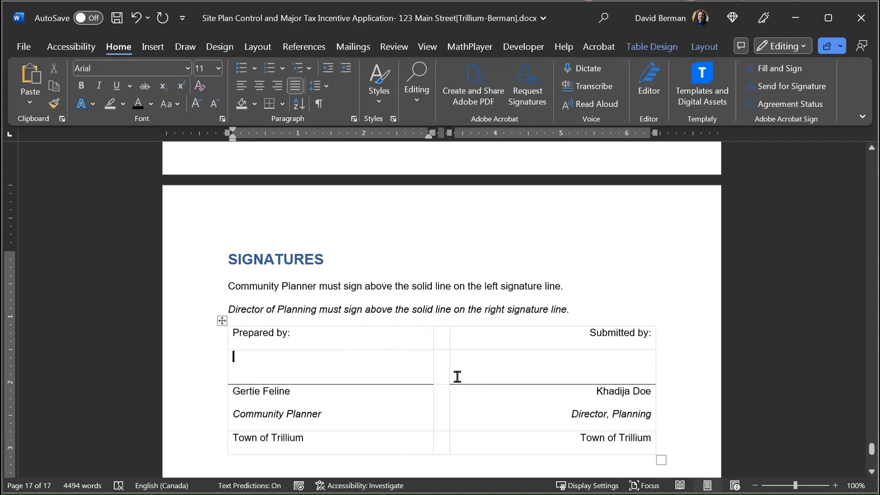
click(284, 289)
key(Down)
key(Down)
key(Down)
key(Down)
key(Down)
key(Down)
key(Down)
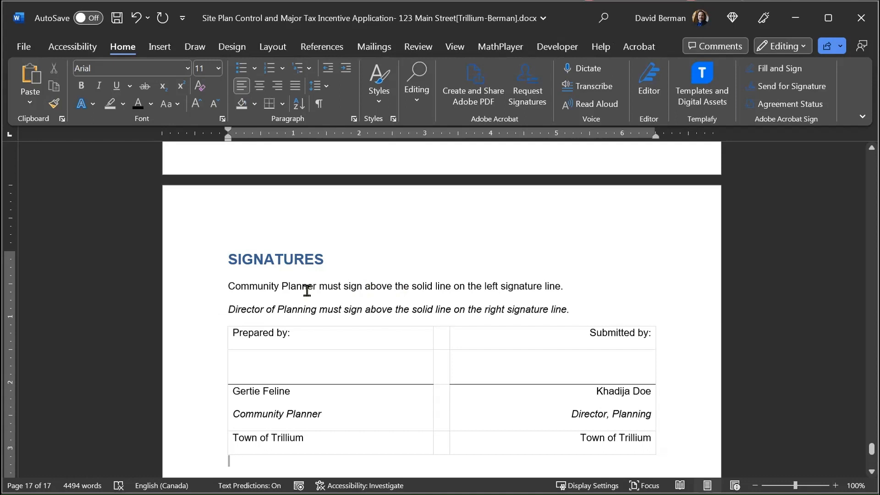
Insert "on the line labelled Community Planner" after "must sign" in the Community Planner instruction under Signatures.
click(368, 287)
text(on the lin)
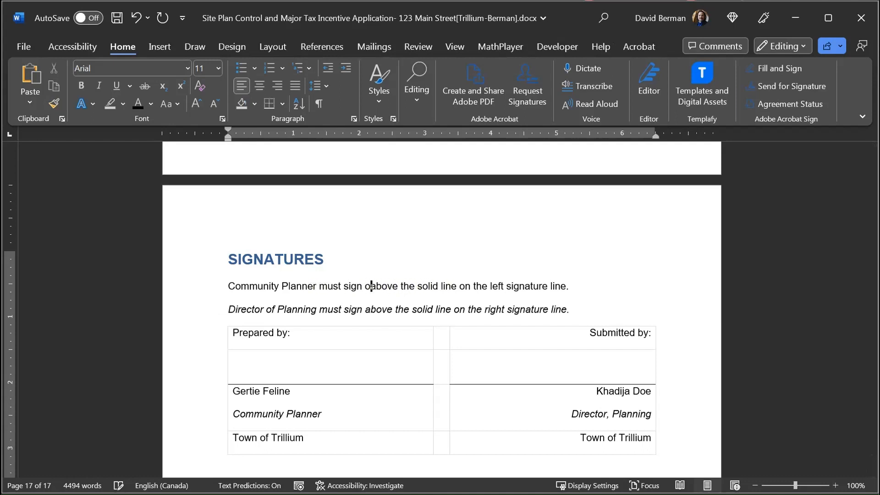
text(e labe)
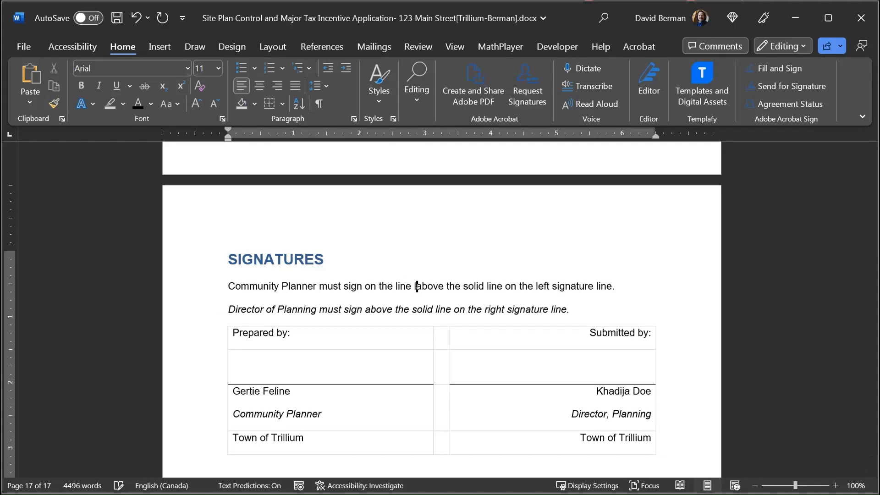
text(lled Communi)
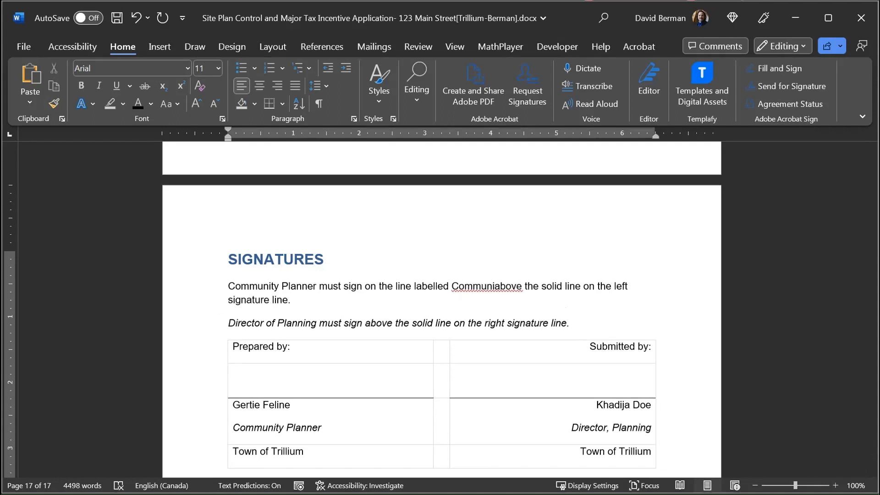
text(ty Planner)
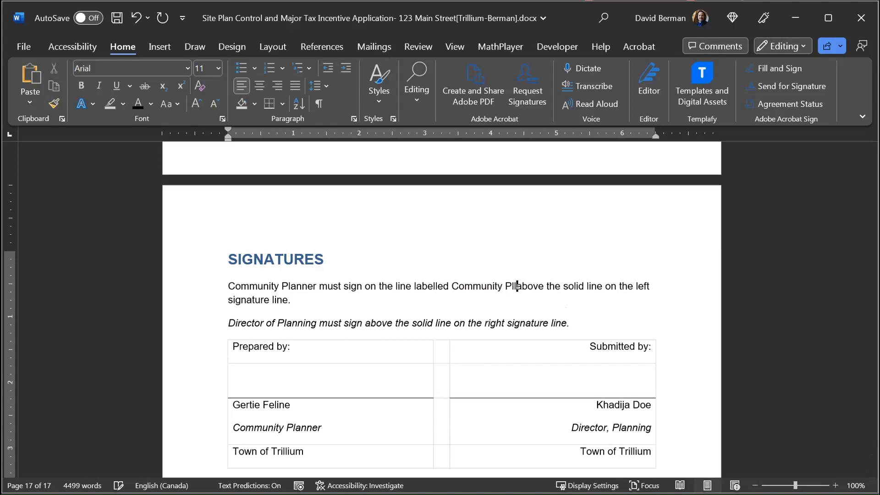
Replace "above the solid line on the left signature line" with "signature" at the end of the Community Planner instruction, keeping the period.
key(ctrl+shift+Down)
key(shift+Left)
key(shift+Left)
key(shift+Left)
key(shift+Left)
key(shift+Left)
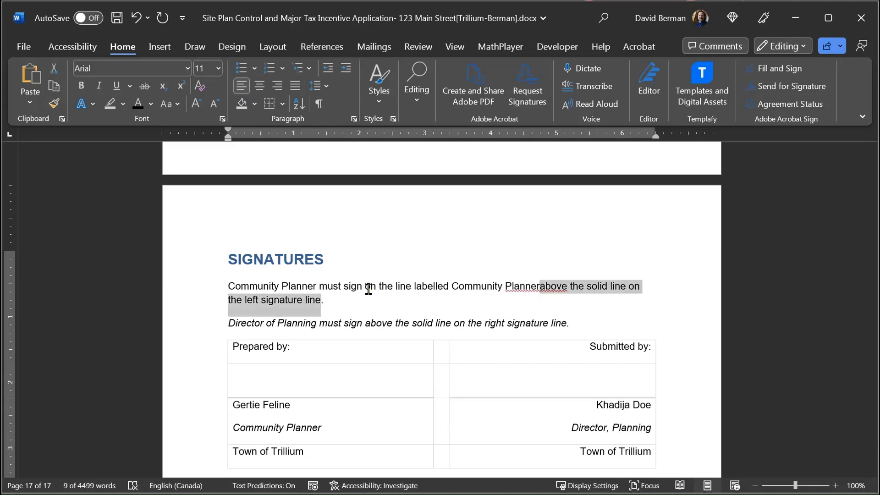
key(shift+Right)
key(shift+Right)
key(shift+Right)
key(shift+Right)
key(BackSpace)
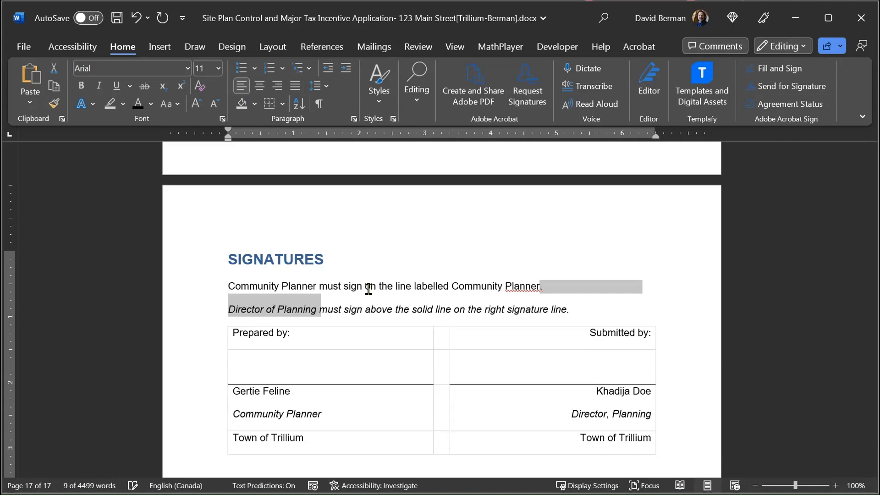
text(sign)
text(ature.)
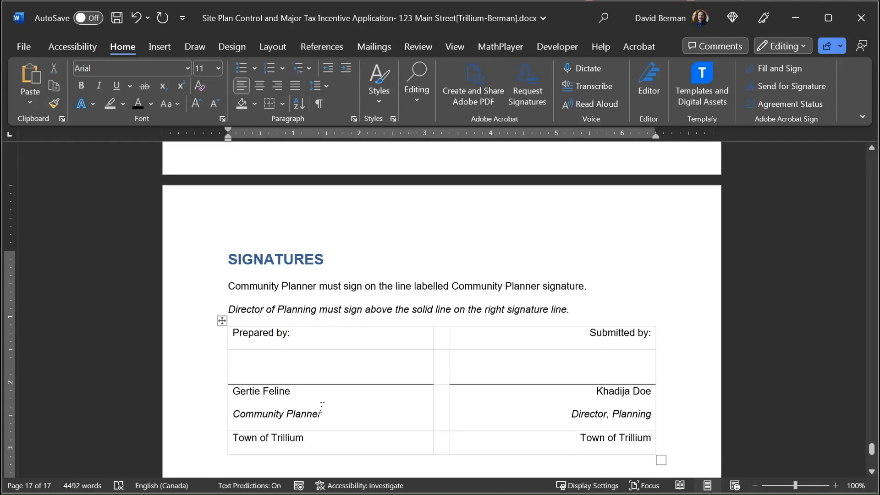
Extend the "Community Planner" label in the signature table to "Community Planner signature".
click(321, 413)
text(signu)
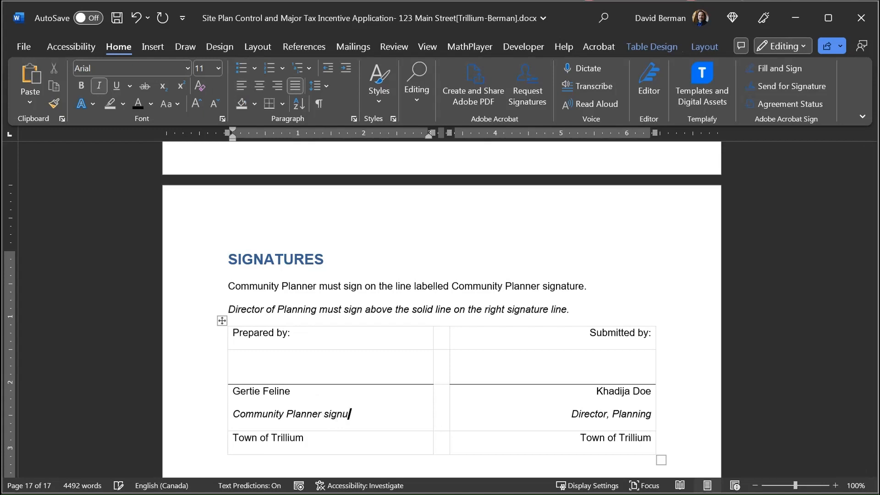
key(BackSpace)
text(ature)
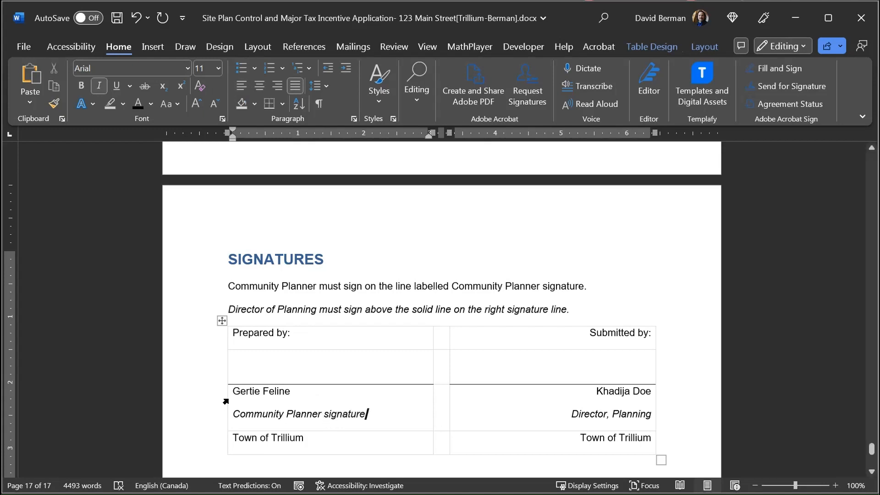
Replace the planner's name above the "Community Planner signature" label with "Name:".
click(233, 393)
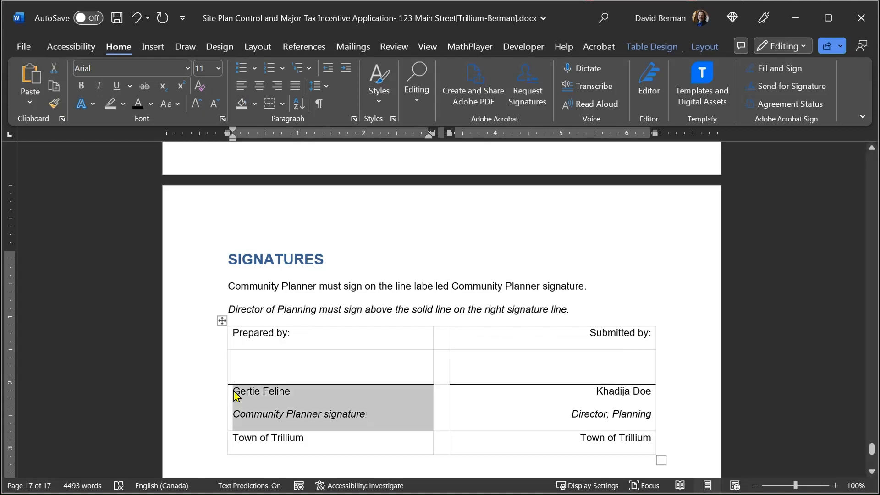
click(236, 395)
text(Name:)
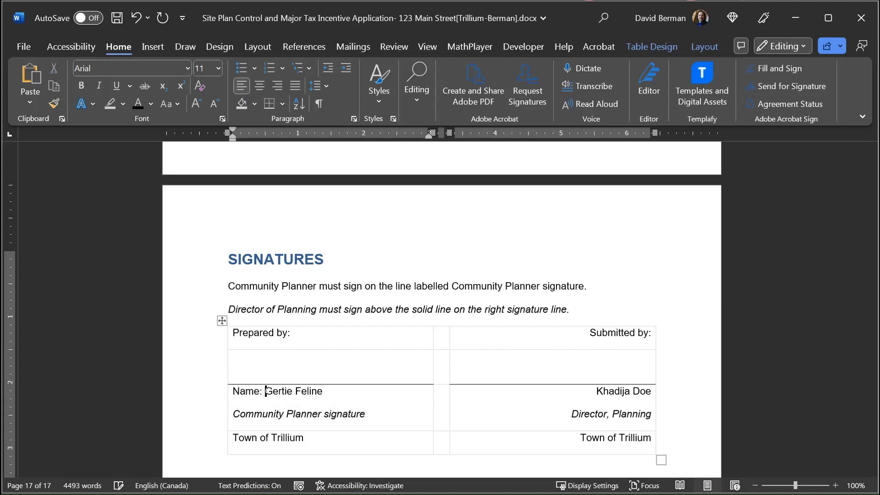
key(shift+Right)
key(shift+Right)
key(shift+Right)
key(shift+Right)
key(shift+Right)
key(shift+Right)
key(shift+Right)
key(shift+Right)
key(shift+Right)
key(shift+Right)
key(shift+Right)
key(shift+Right)
key(shift+Right)
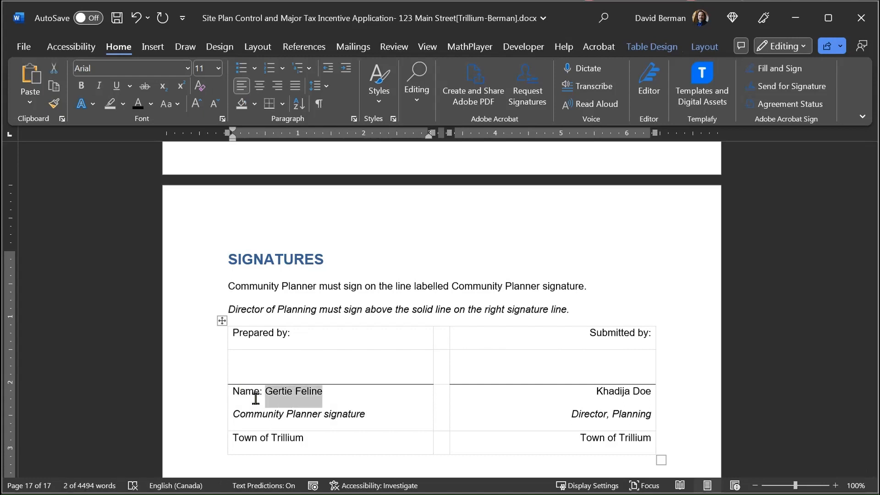
key(Delete)
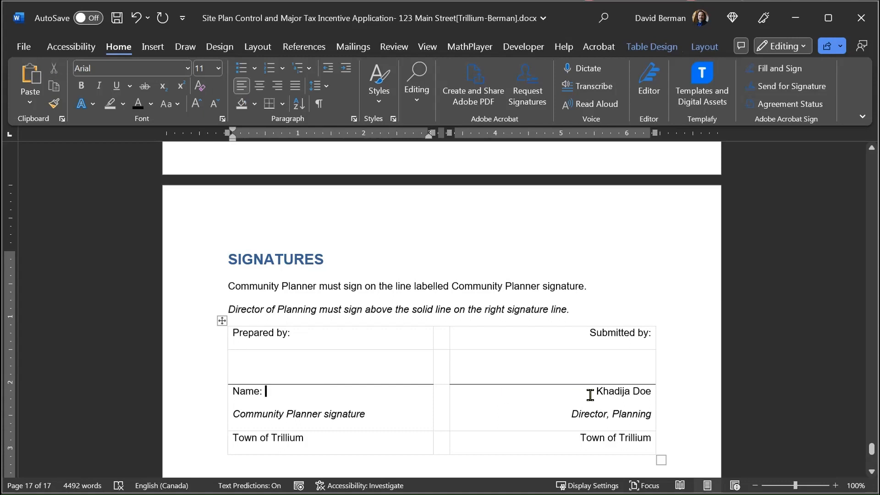
Replace the director's name above the "Director, Planning" label with "Name:".
click(594, 393)
text(Name:)
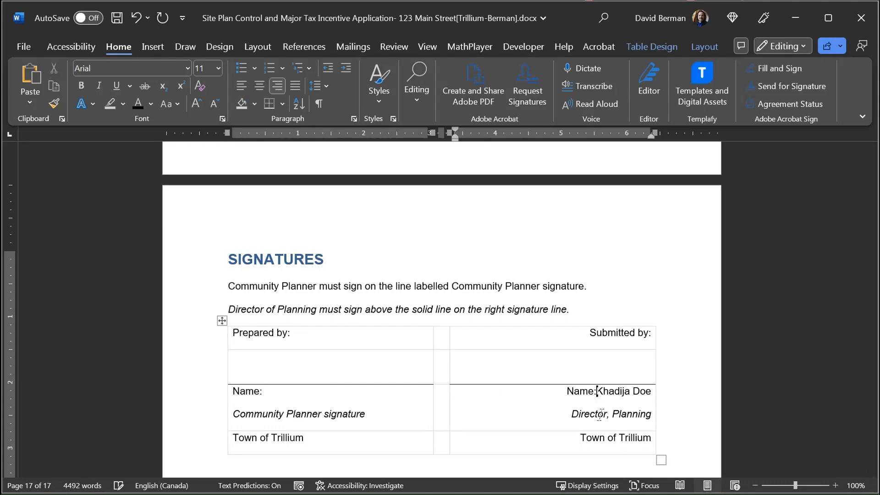
key(shift+Right)
key(shift+Right)
key(shift+Right)
key(shift+Right)
key(shift+Right)
key(shift+Right)
key(shift+Right)
key(shift+Right)
key(shift+Right)
key(shift+Right)
key(shift+Right)
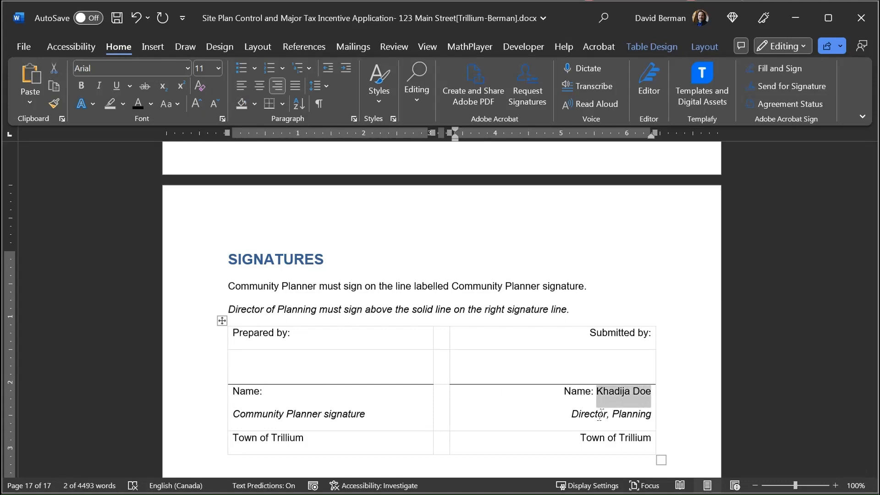
key(Delete)
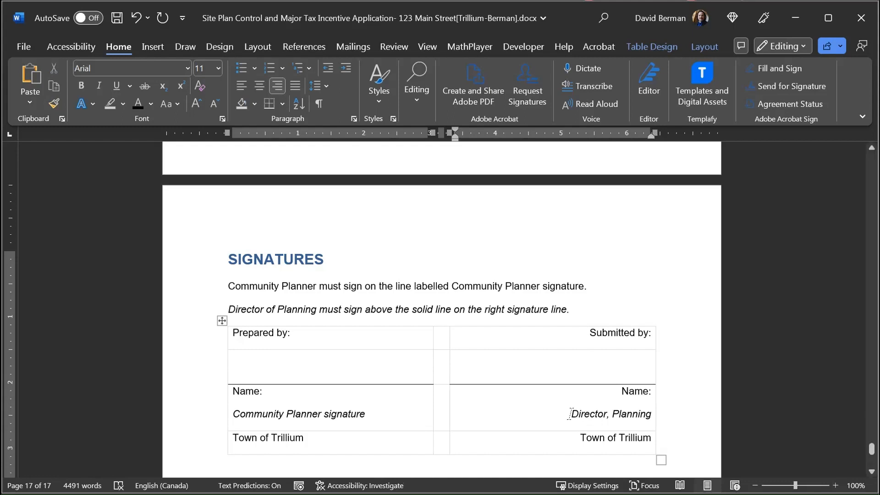
Change the "Director, Planning" label to "Director of Planning signature:" and add a colon after "Community Planner signature".
click(576, 415)
key(Right)
key(Right)
key(Right)
key(Right)
key(Right)
key(Right)
key(Right)
key(Right)
key(Right)
key(BackSpace)
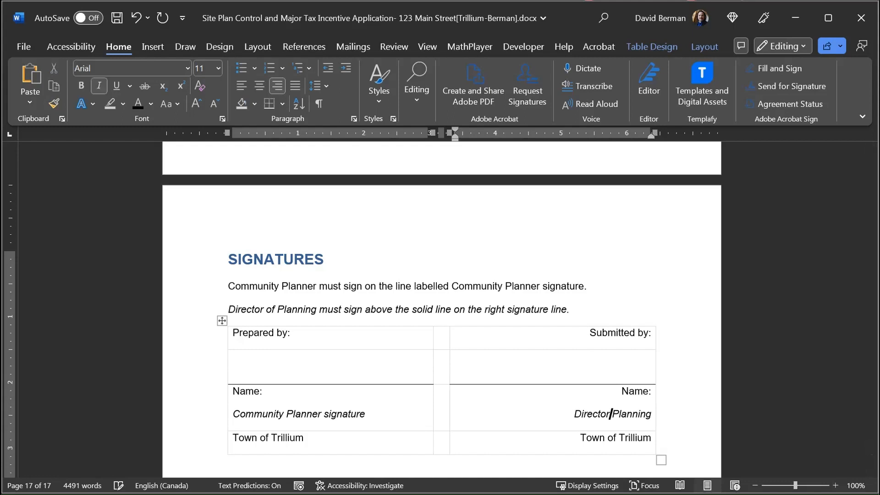
text(of)
key(Right)
key(Right)
key(Right)
key(Right)
key(Right)
key(Right)
key(Right)
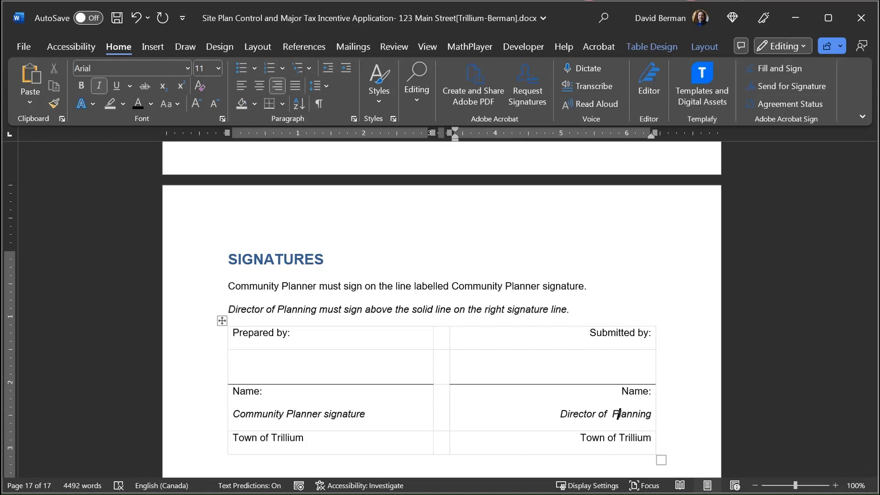
key(Right)
text(signature:)
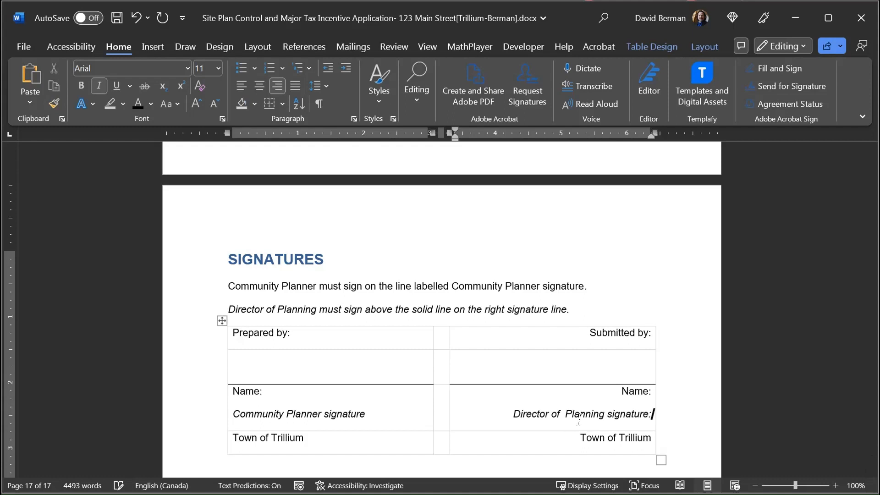
click(386, 411)
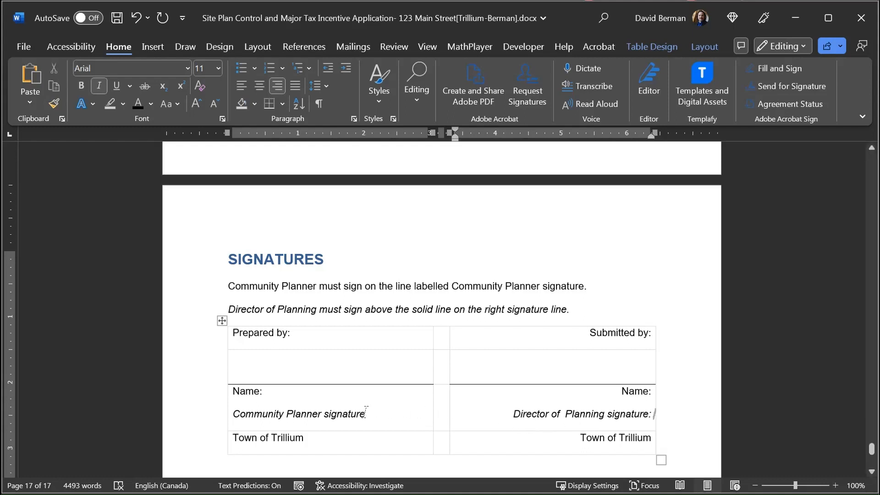
text(:)
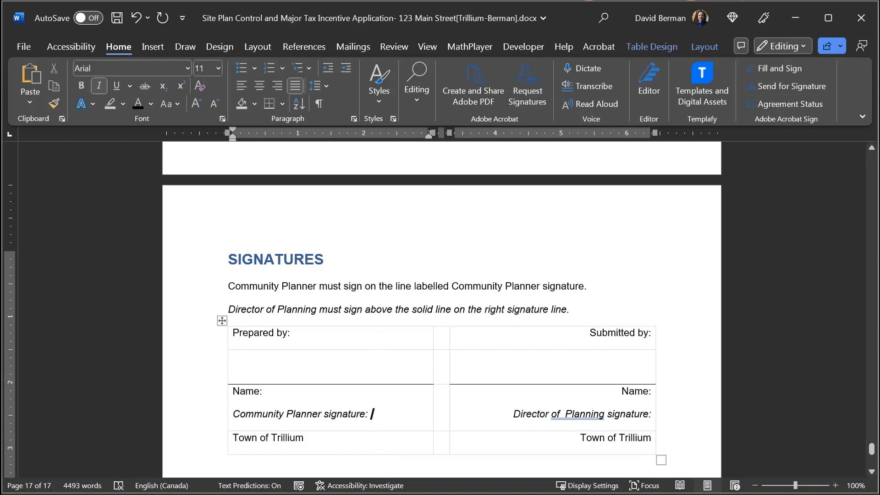
Add a signature line after the "Community Planner signature:" label, keeping the default signature setup.
click(605, 20)
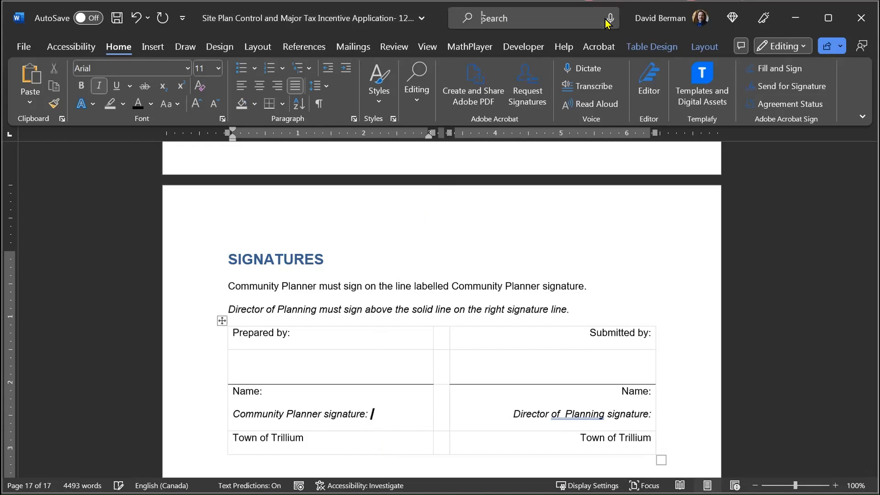
click(517, 19)
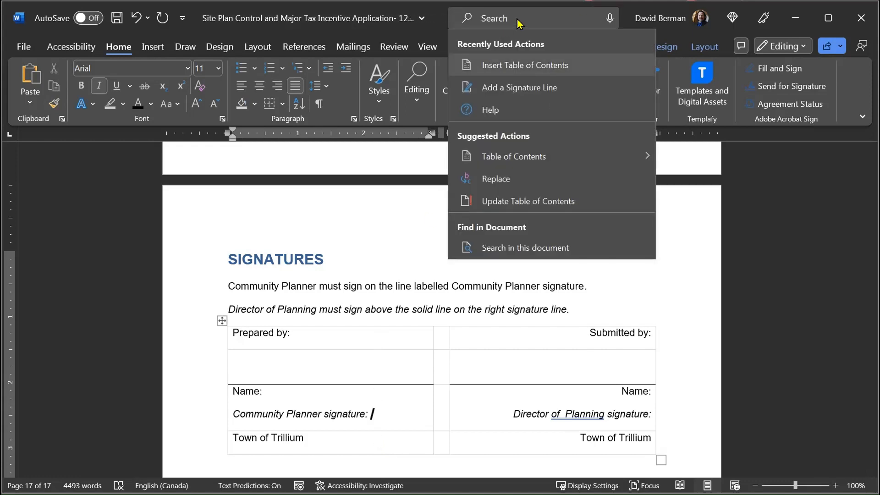
text(adda)
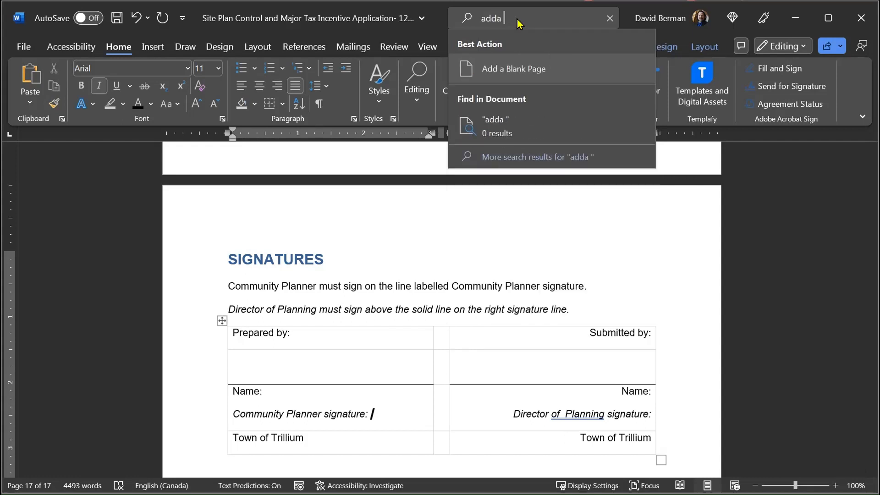
key(BackSpace)
text(asi)
key(BackSpace)
key(BackSpace)
key(BackSpace)
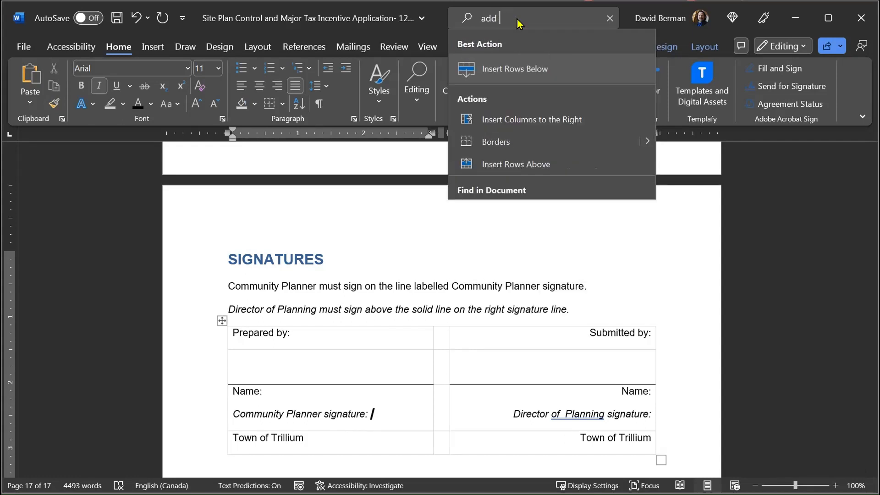
text(a si)
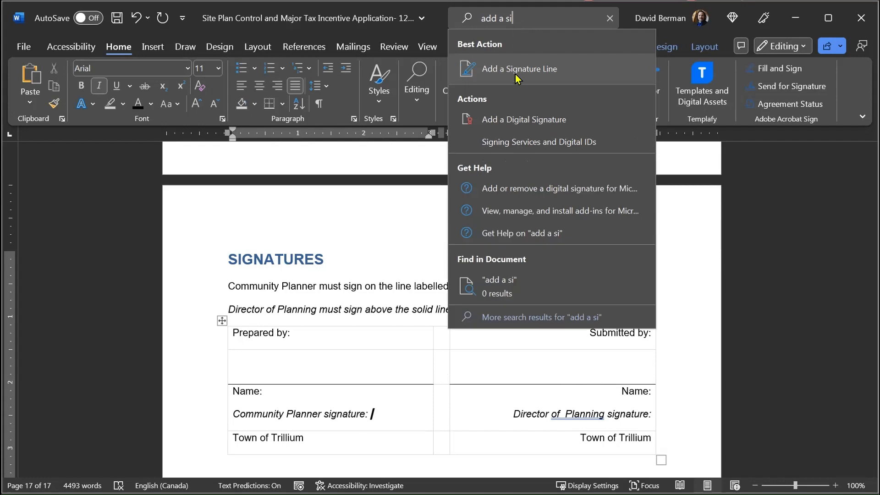
click(504, 69)
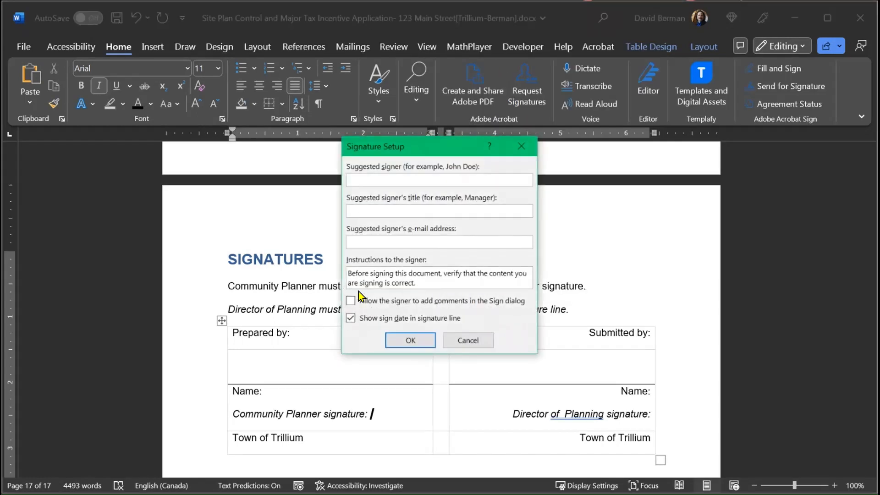
click(401, 340)
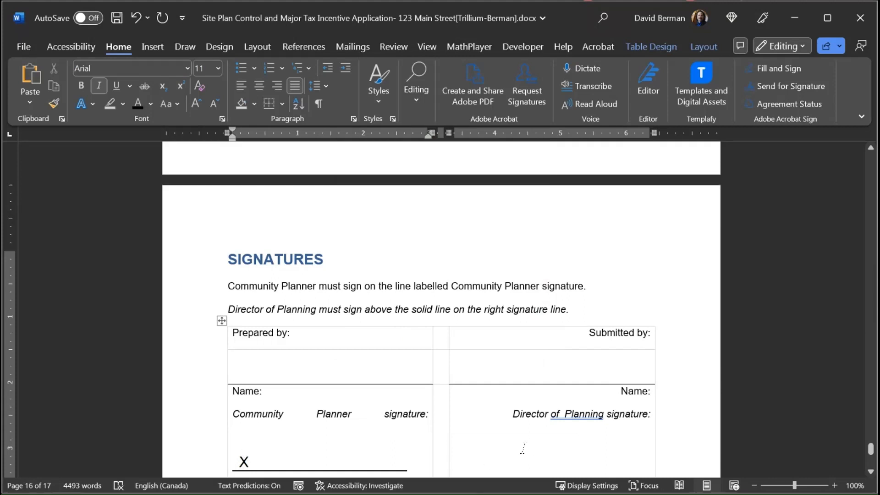
Add a signature line after the "Director of Planning signature:" label, keeping the default signature setup.
click(479, 453)
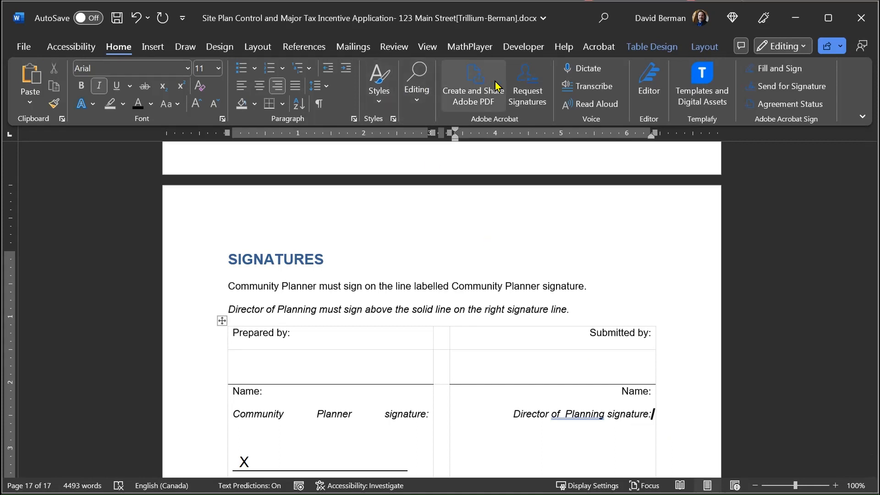
click(604, 19)
text(ad)
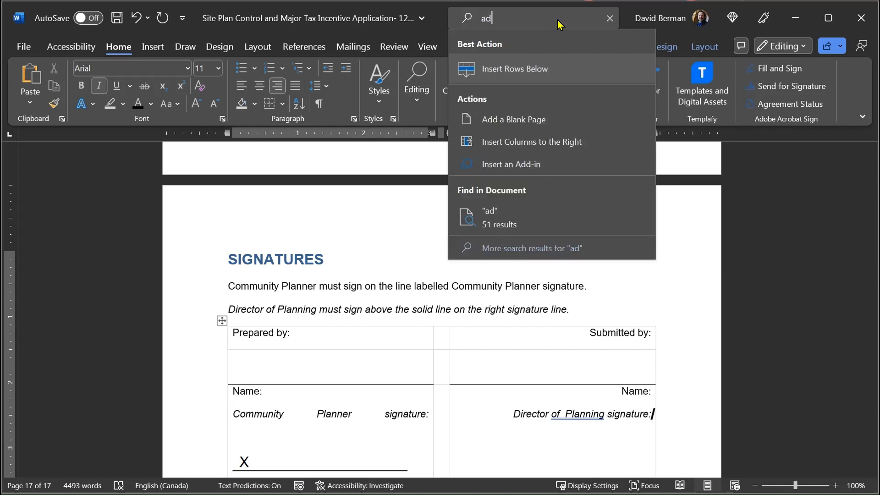
text(d a)
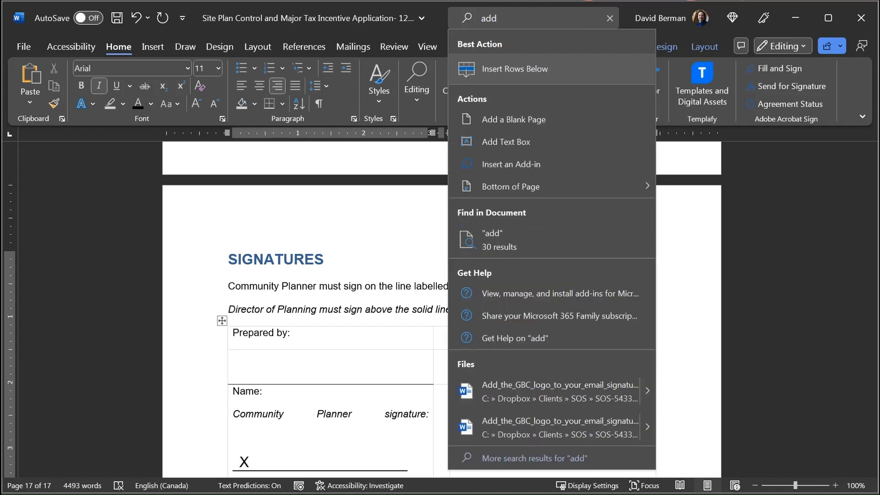
key(BackSpace)
key(BackSpace)
key(BackSpace)
key(BackSpace)
key(BackSpace)
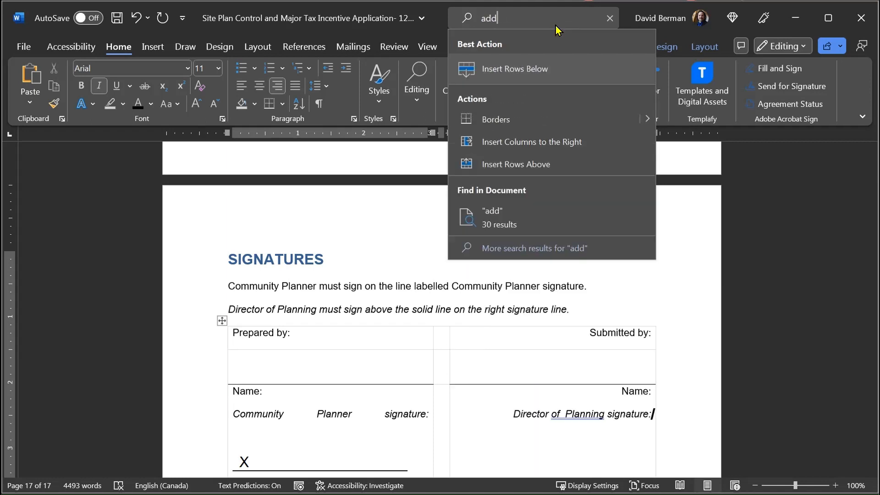
text(signature )
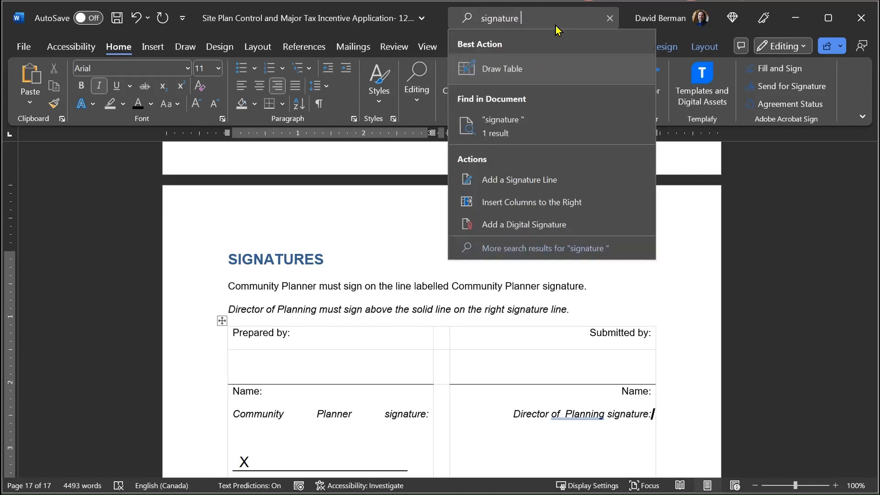
text(line)
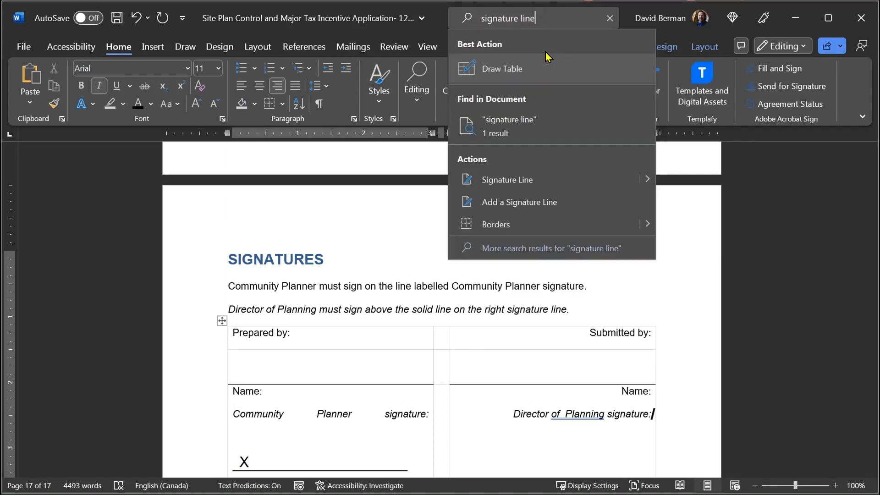
key(BackSpace)
key(BackSpace)
key(BackSpace)
key(BackSpace)
key(BackSpace)
key(BackSpace)
key(BackSpace)
key(BackSpace)
key(BackSpace)
key(BackSpace)
key(BackSpace)
key(BackSpace)
key(BackSpace)
key(BackSpace)
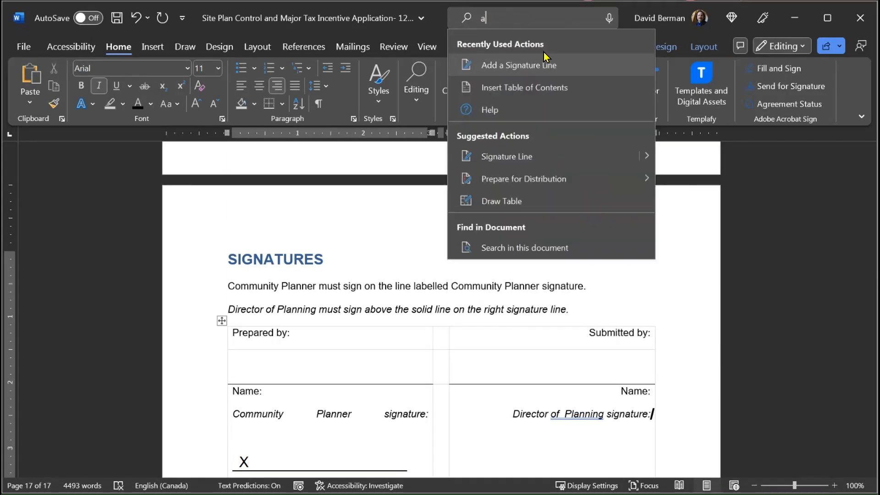
text(add signar)
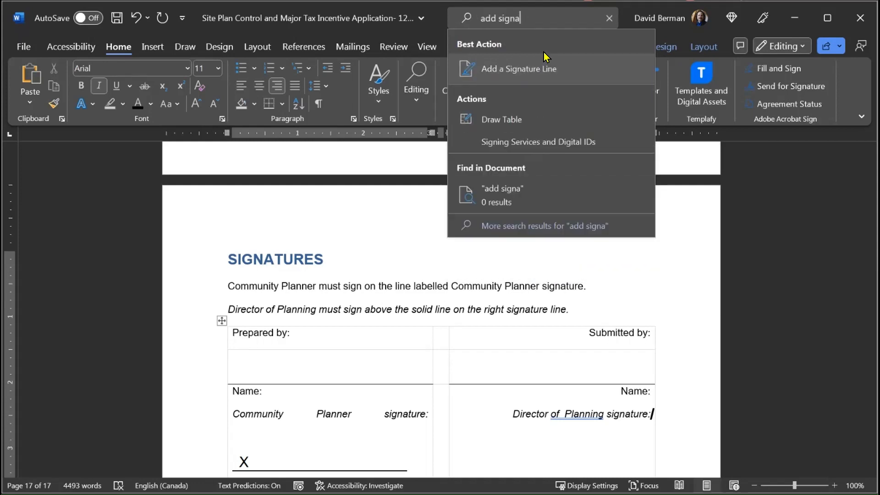
click(532, 68)
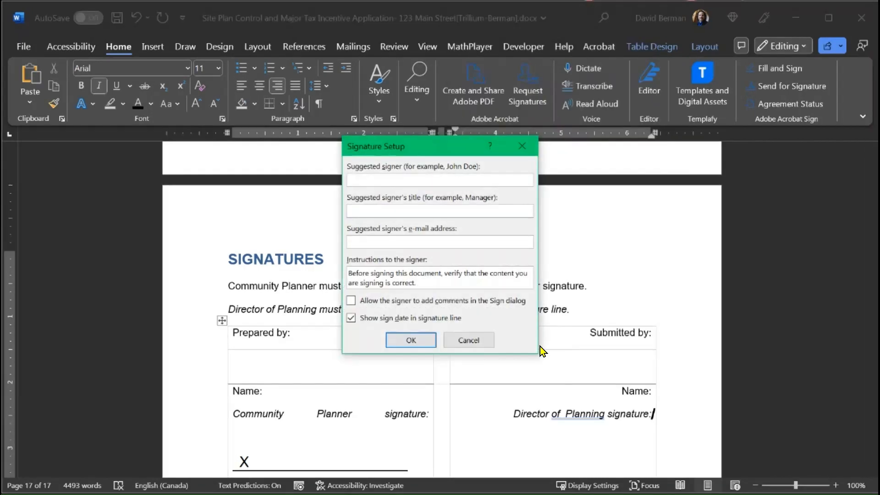
click(412, 340)
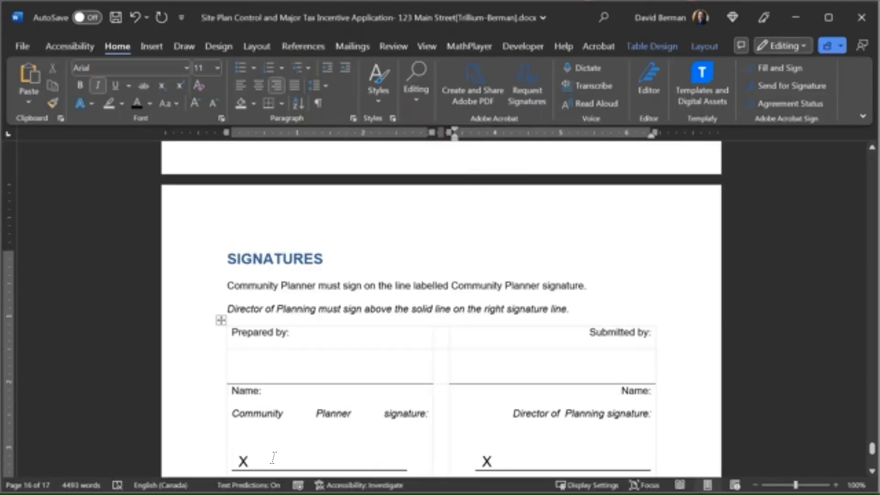
Examine the signing dialog for the Community Planner signature line and close it without signing.
right_click(299, 455)
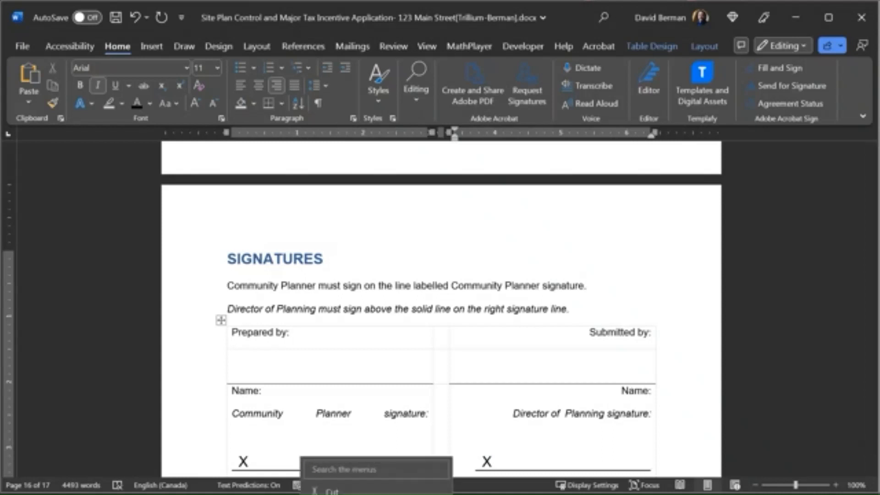
click(338, 494)
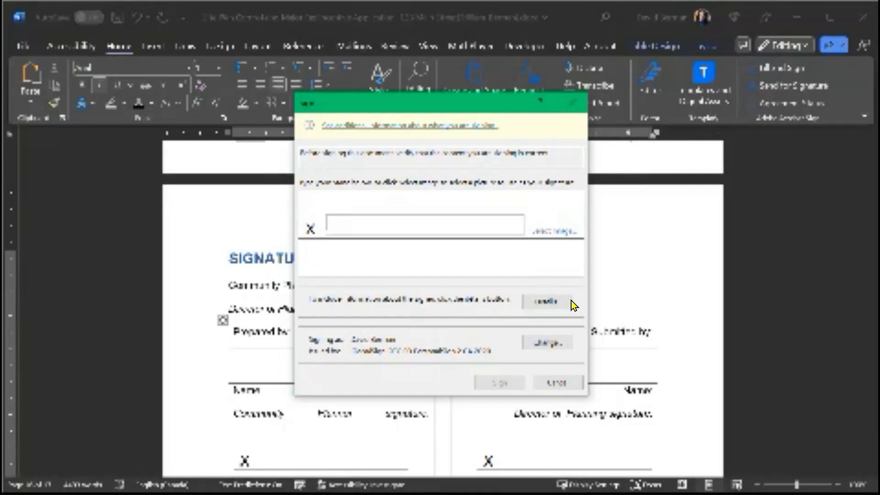
click(553, 379)
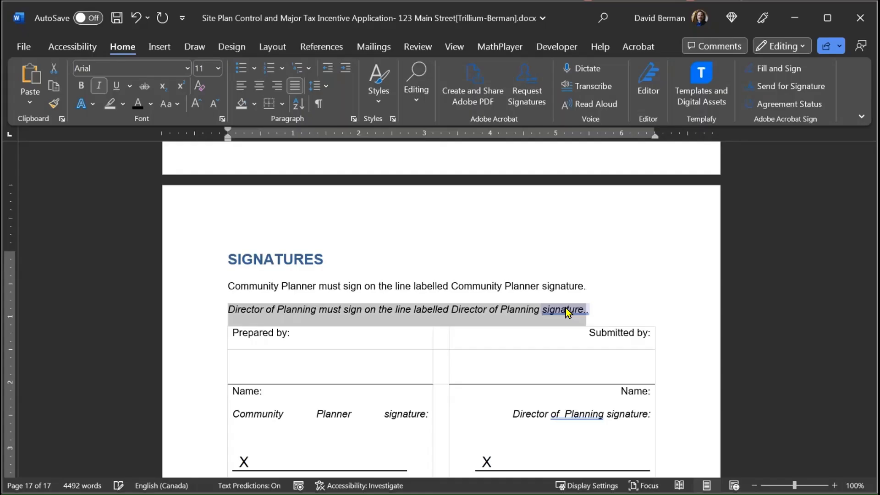
Remove the italics from the Director of Planning signing instruction and delete the extra period at its end.
key(ctrl+i)
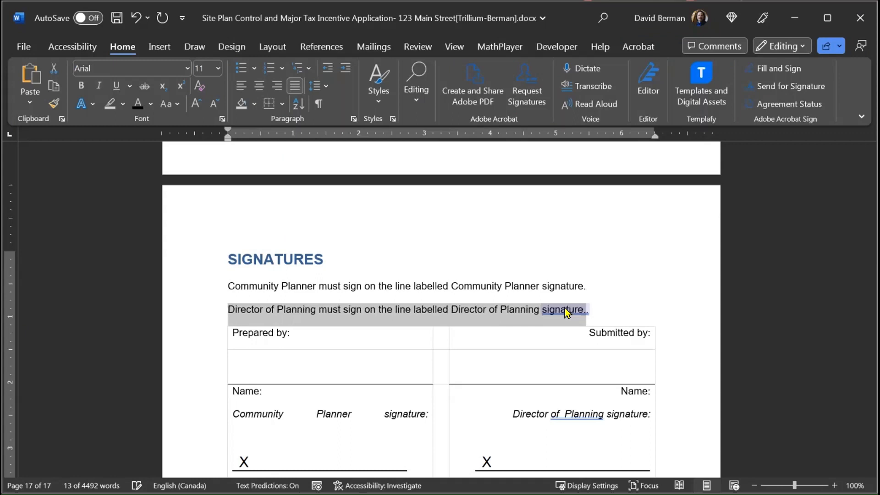
click(528, 288)
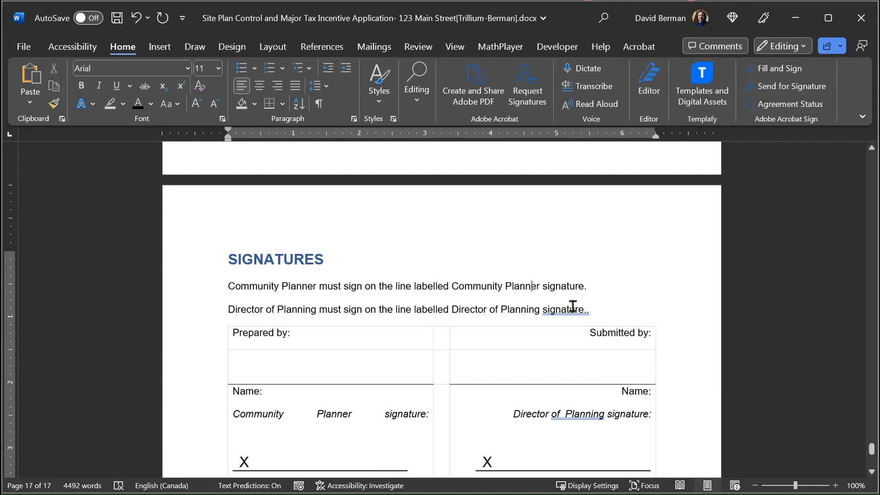
click(598, 310)
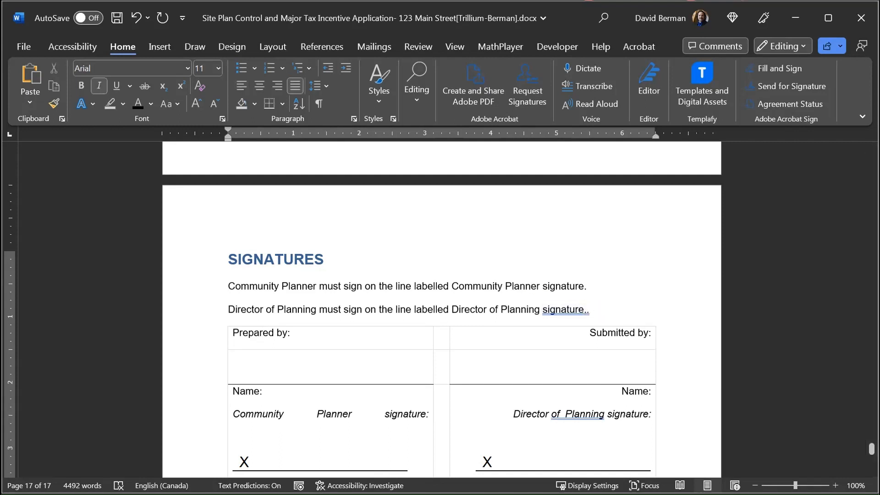
key(BackSpace)
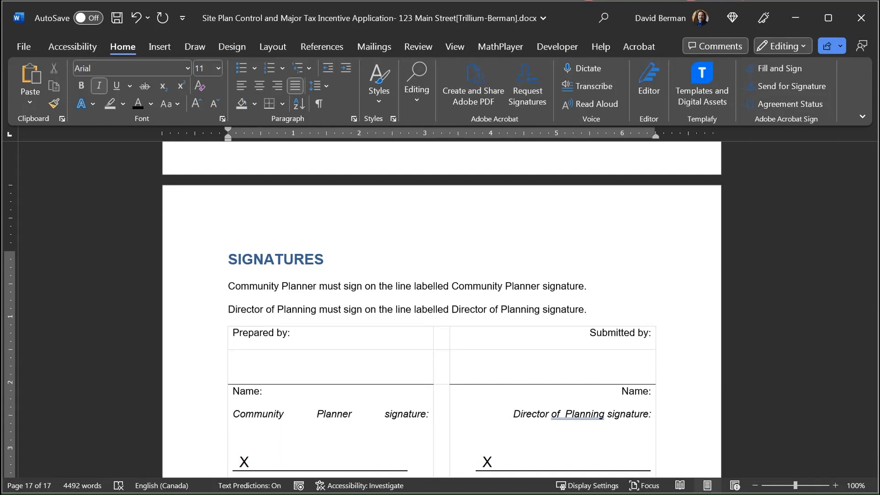